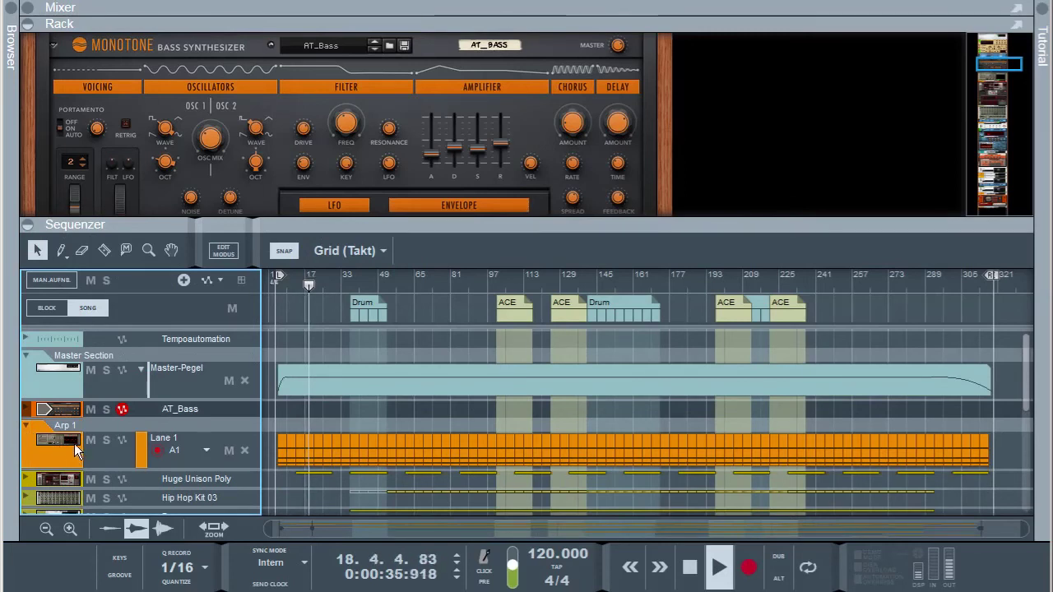
Step: Collapse the Arp 1 track and inspect the Huge Unison Poly track's clips and Europa device, leaving that track collapsed
click(26, 426)
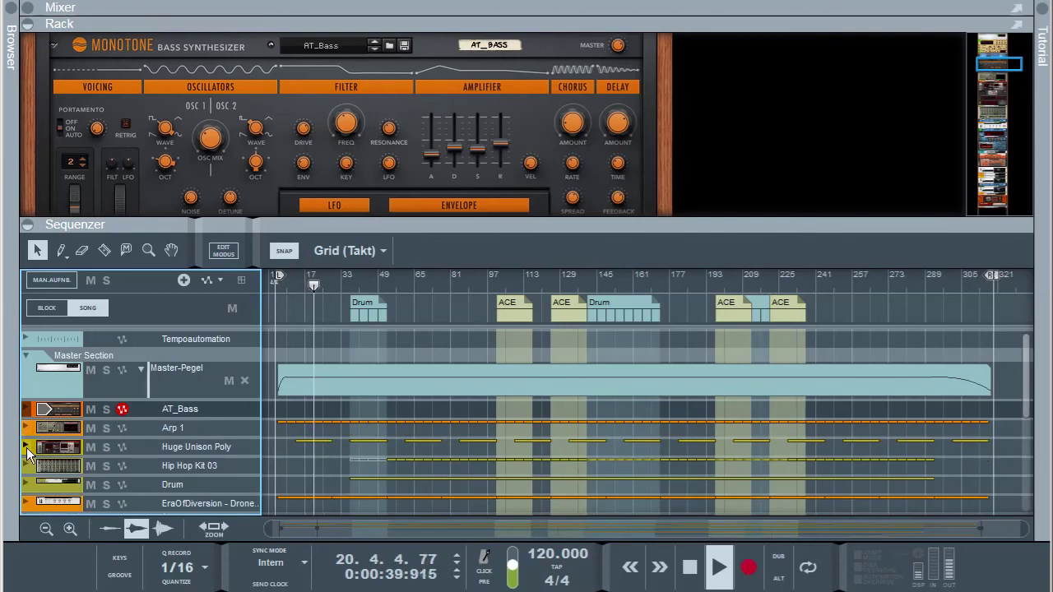
click(26, 447)
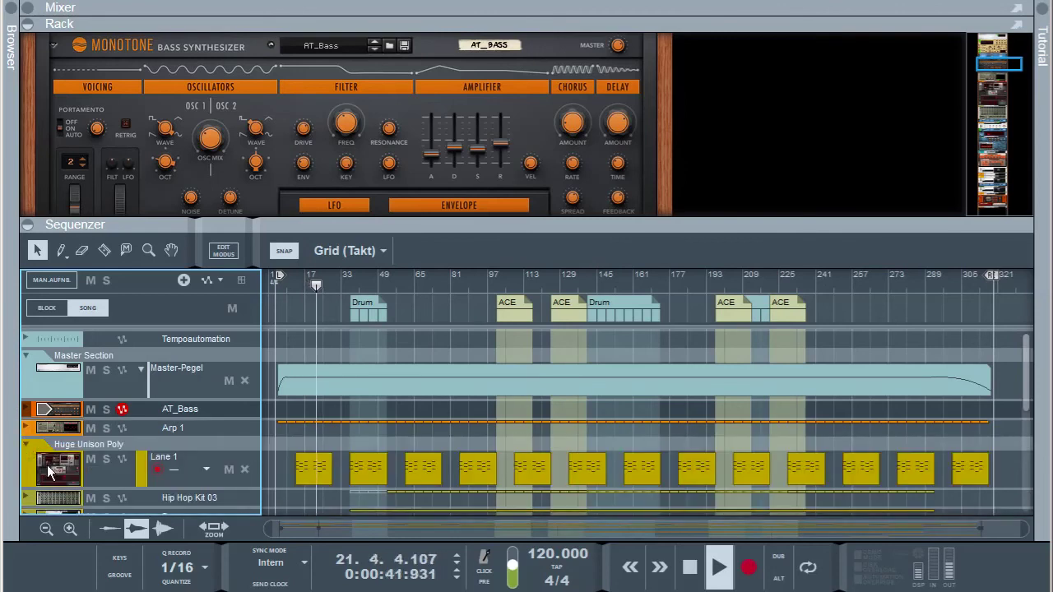
click(47, 465)
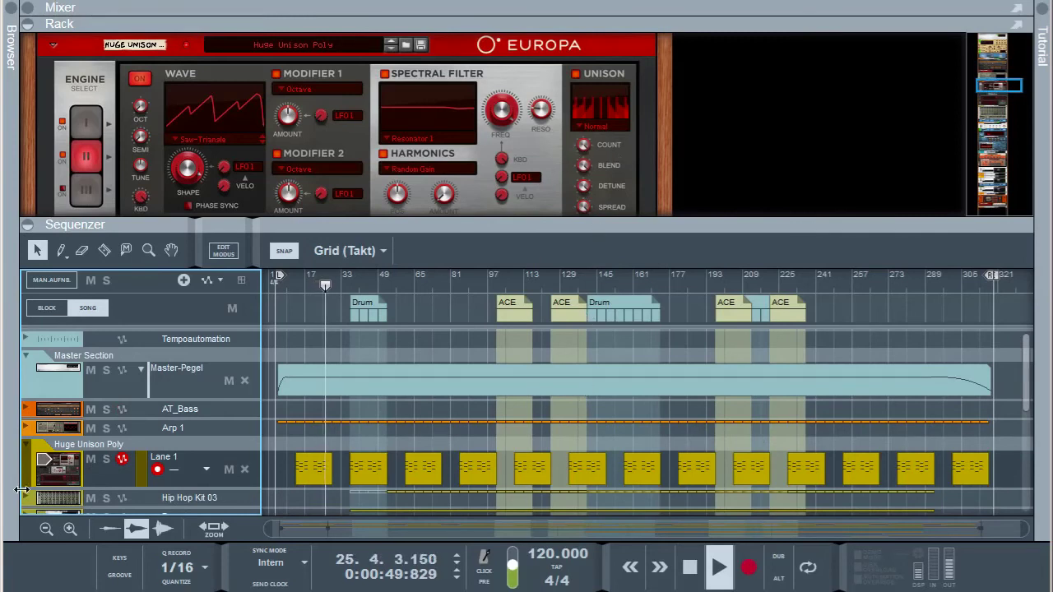
click(25, 446)
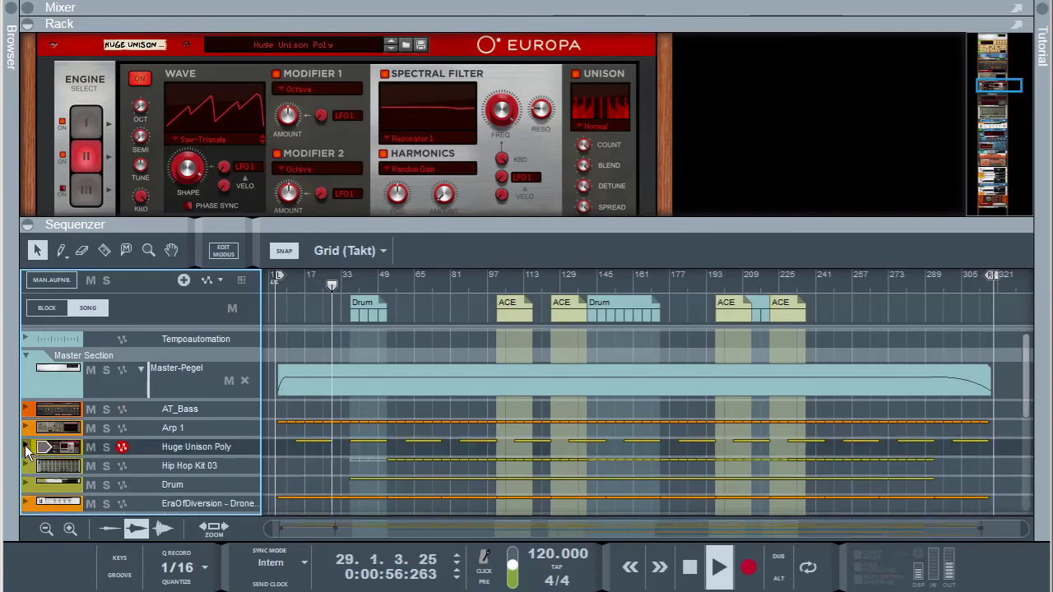
Step: Inspect the EraOfDiversion - Drone Noise track's clips in the maximized sequencer and its device in the rack, leaving the track collapsed
double_click(76, 224)
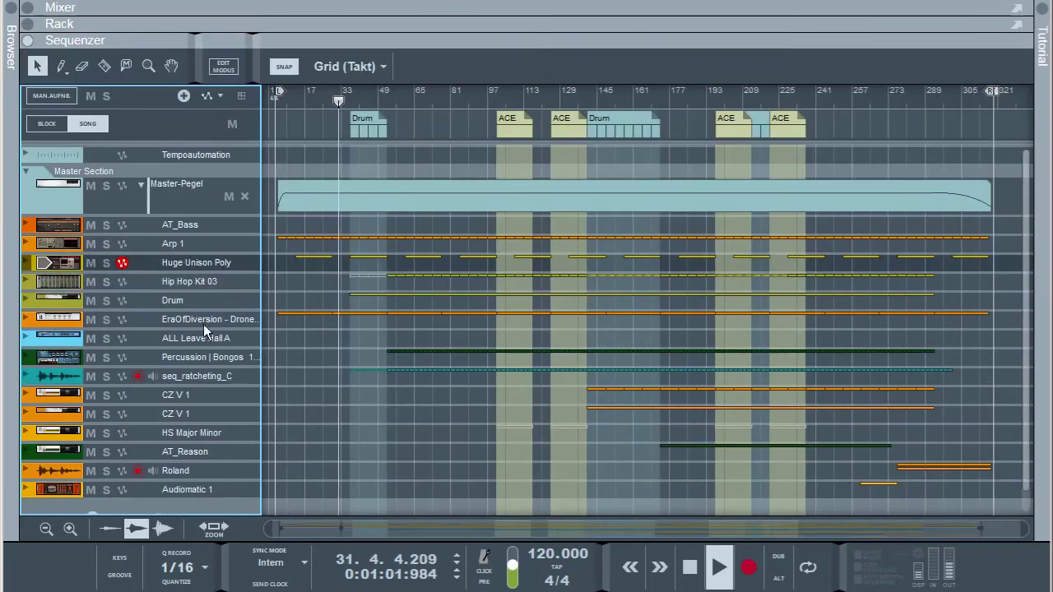
click(26, 319)
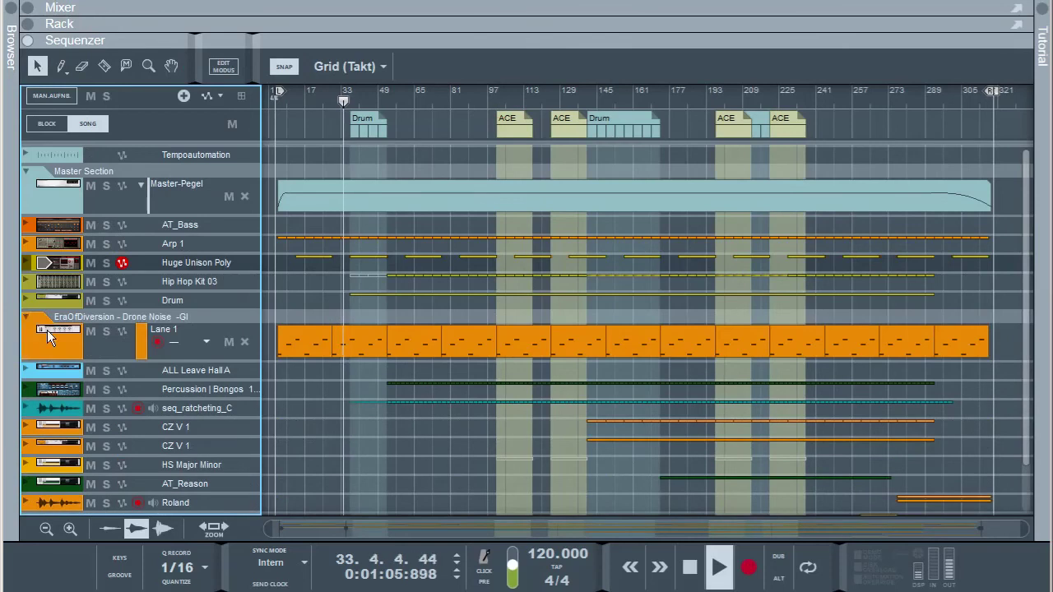
double_click(51, 339)
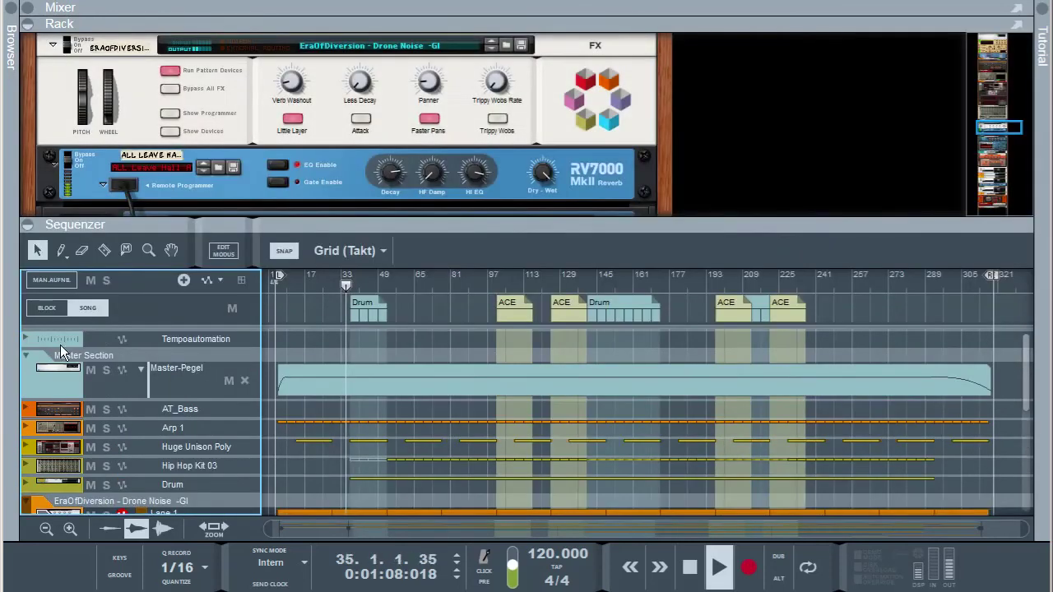
scroll(150, 411, down, 2)
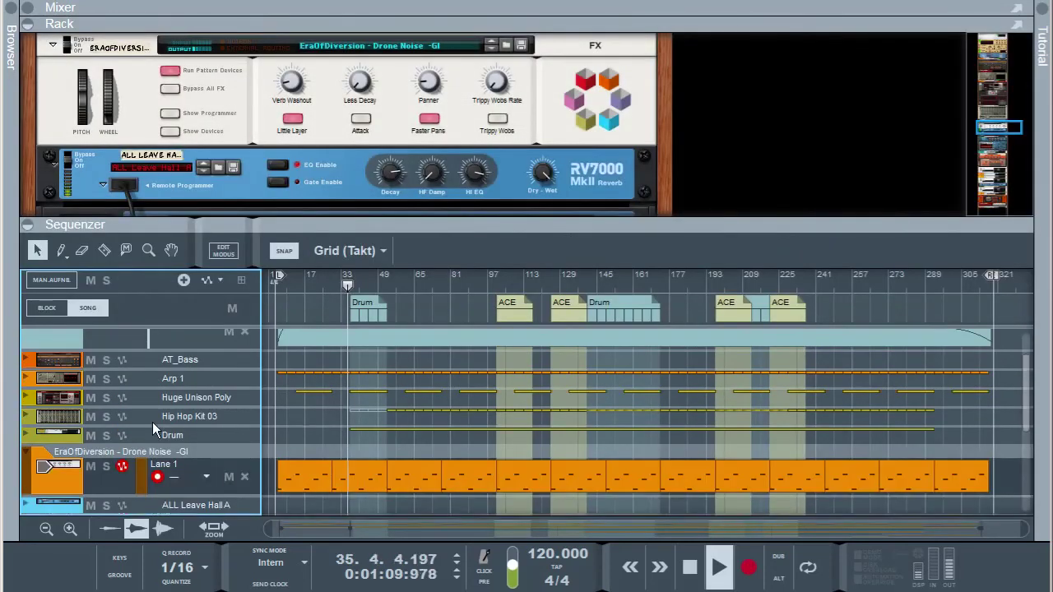
scroll(152, 422, down, 2)
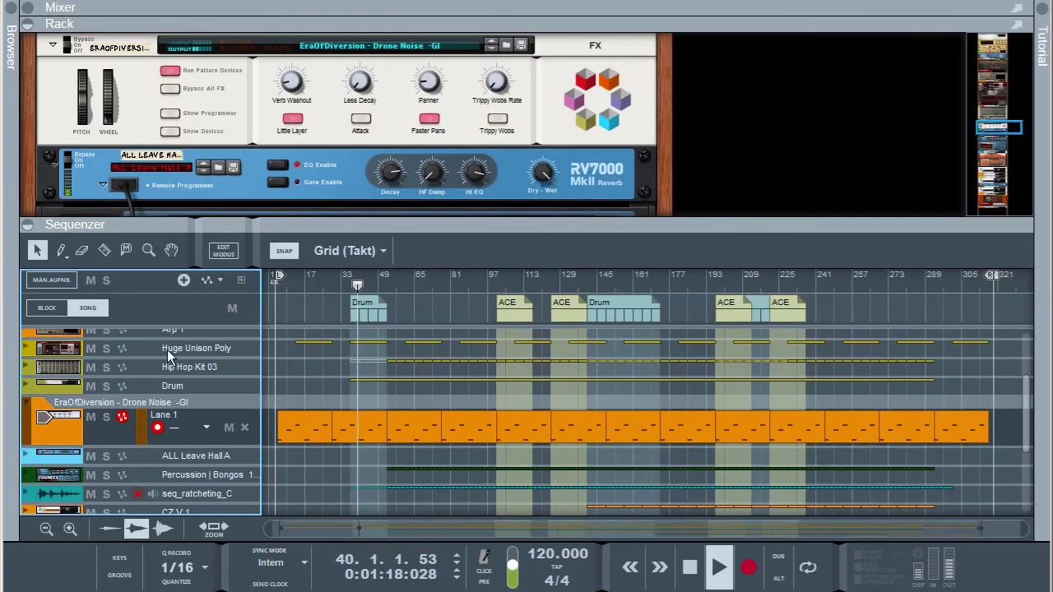
click(28, 405)
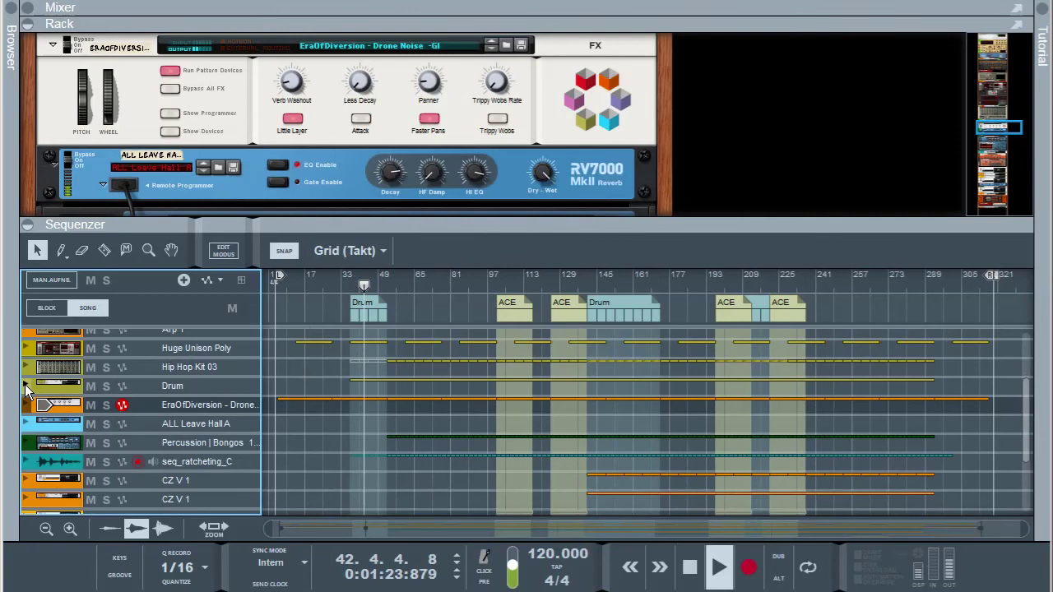
Step: Inspect the expanded Hip Hop Kit 03 and Drum tracks together with the Redrum device, leaving both tracks collapsed
click(28, 385)
click(27, 368)
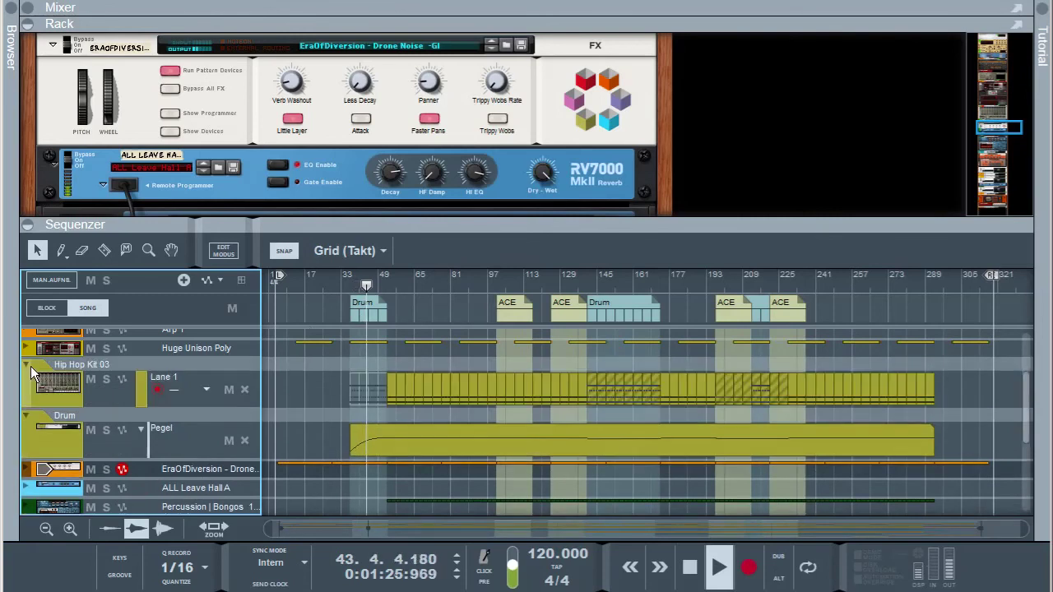
click(54, 382)
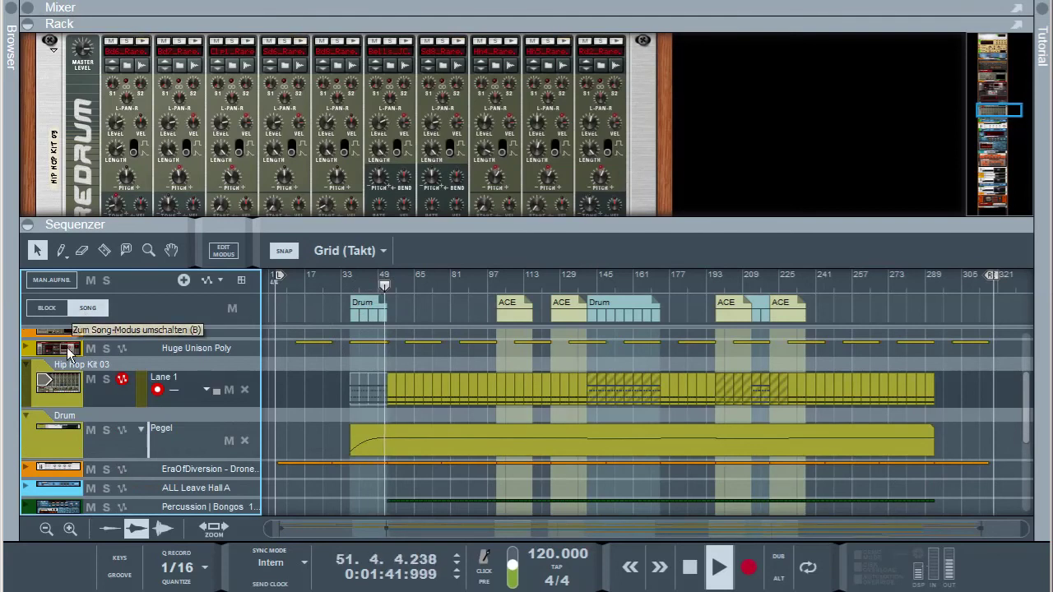
click(27, 371)
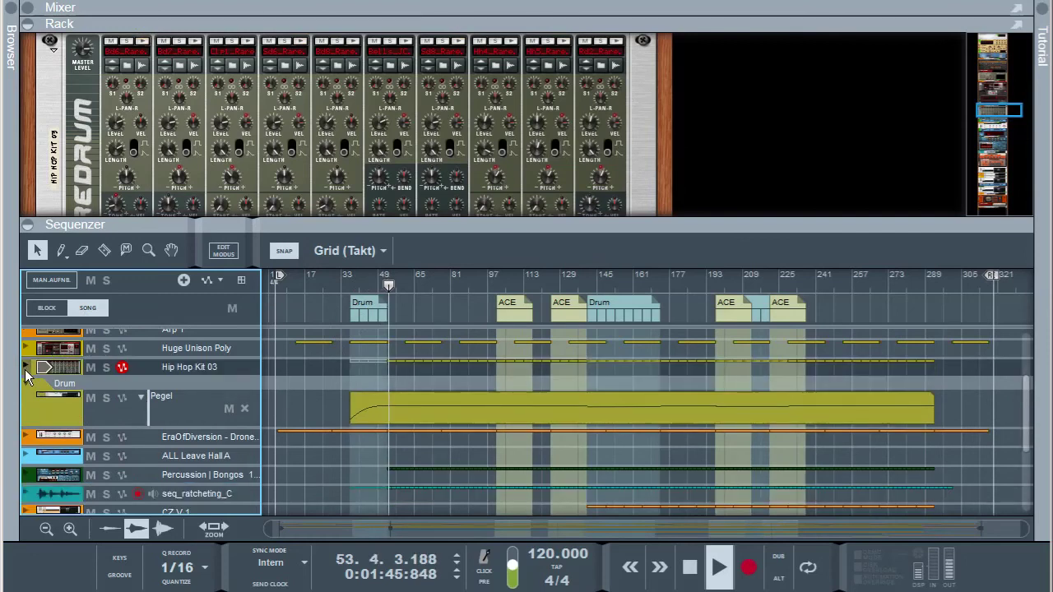
click(28, 387)
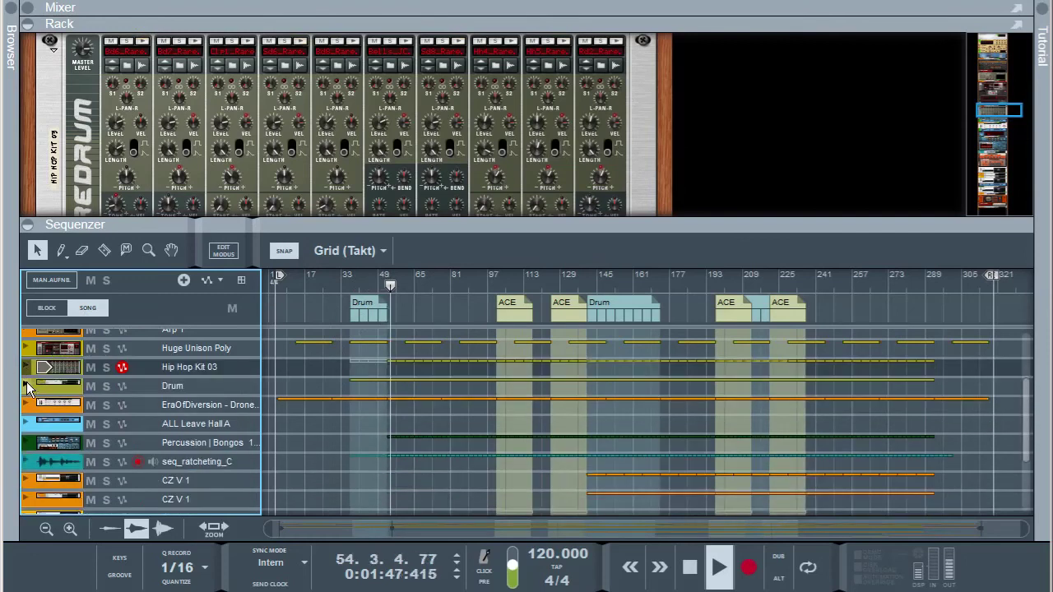
Step: Inspect the Percussion | Bongos track's Bongos_01_120.rx2 lane and its Dr. OctoRex device, leaving the track collapsed
click(26, 442)
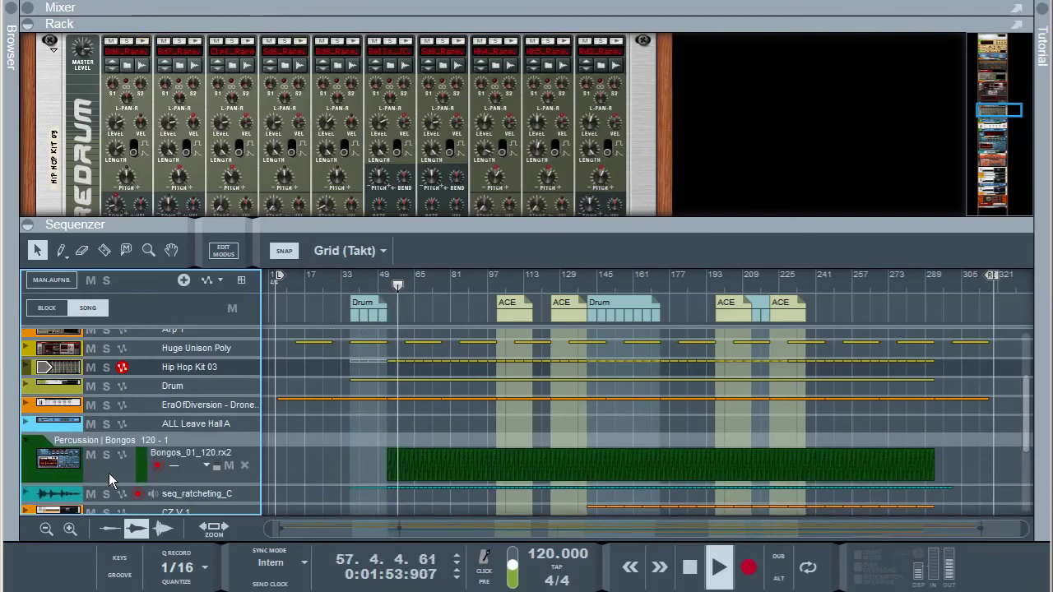
click(64, 466)
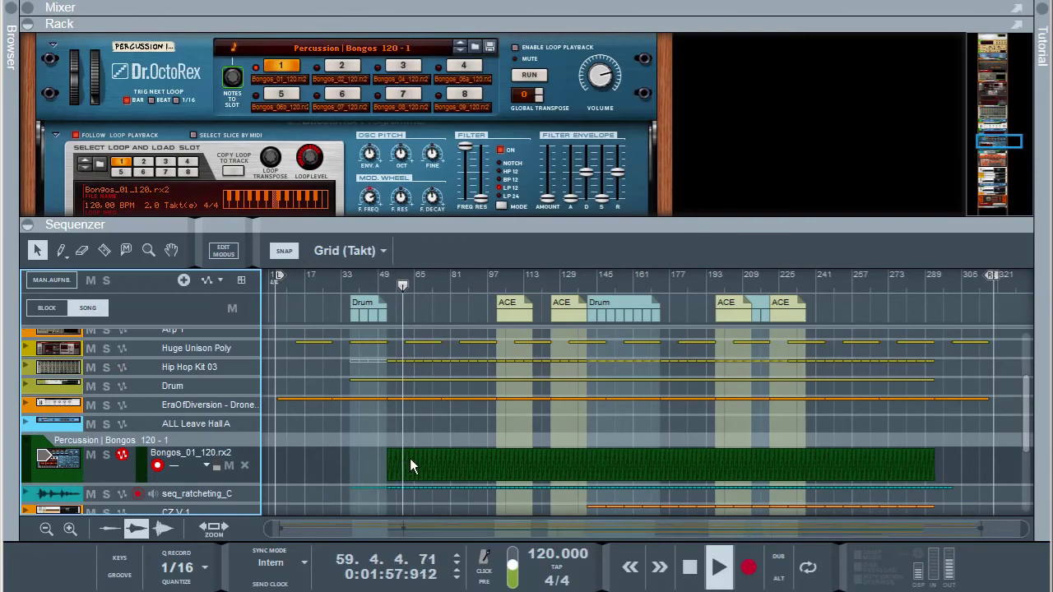
scroll(410, 461, down, 3)
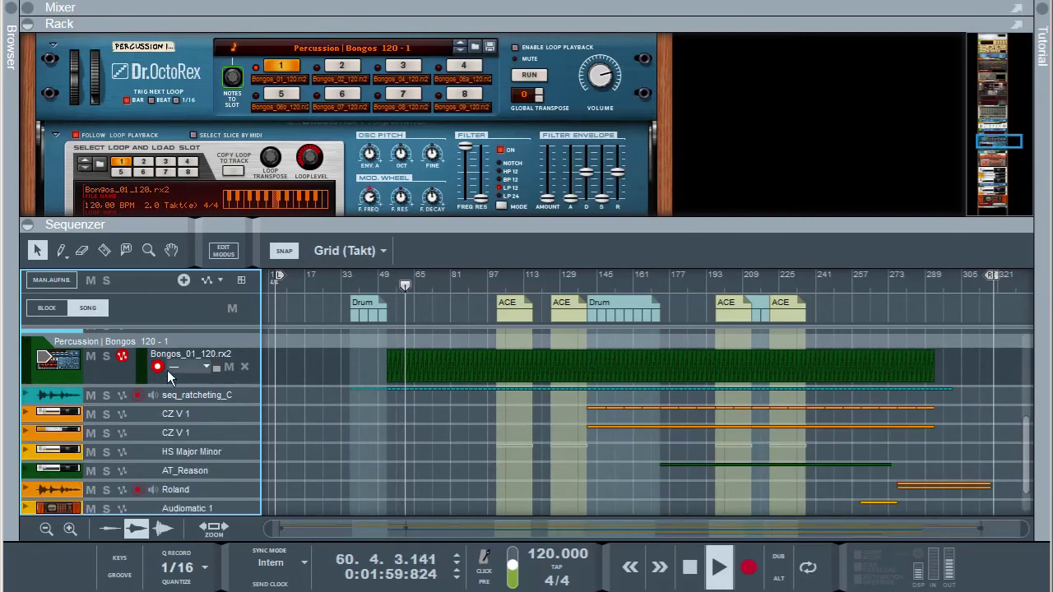
click(29, 341)
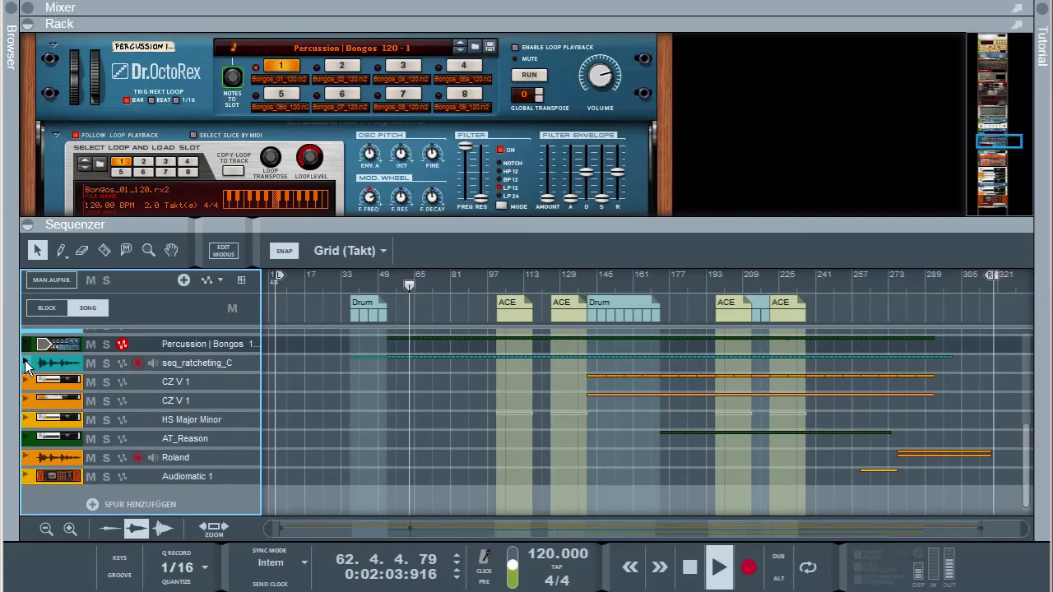
Step: Inspect the seq_ratcheting_C audio track and its Quartet Chorus Ensemble effect, leaving the track collapsed
click(25, 362)
click(75, 384)
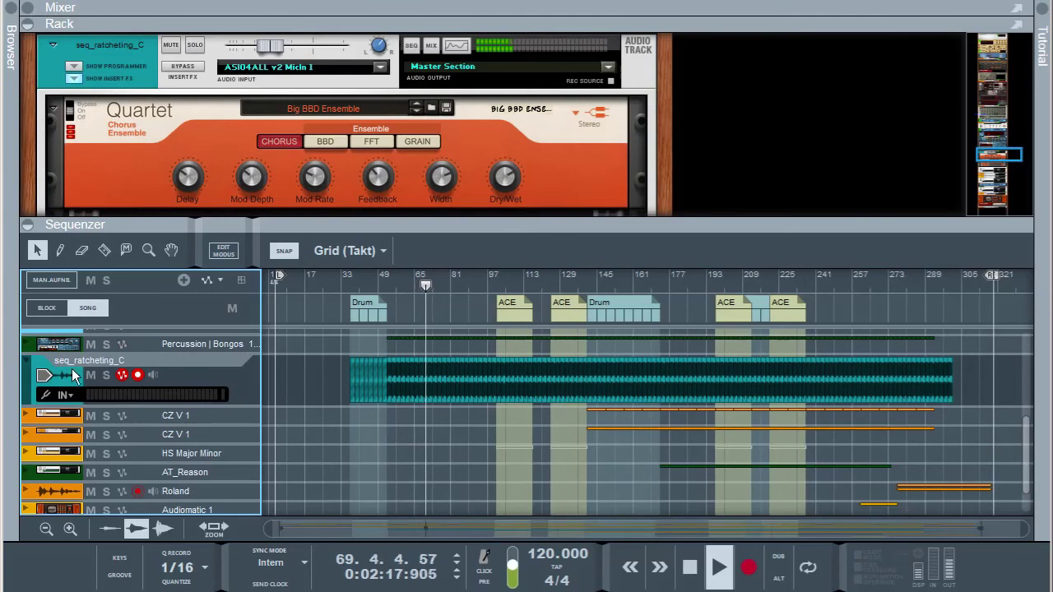
click(37, 365)
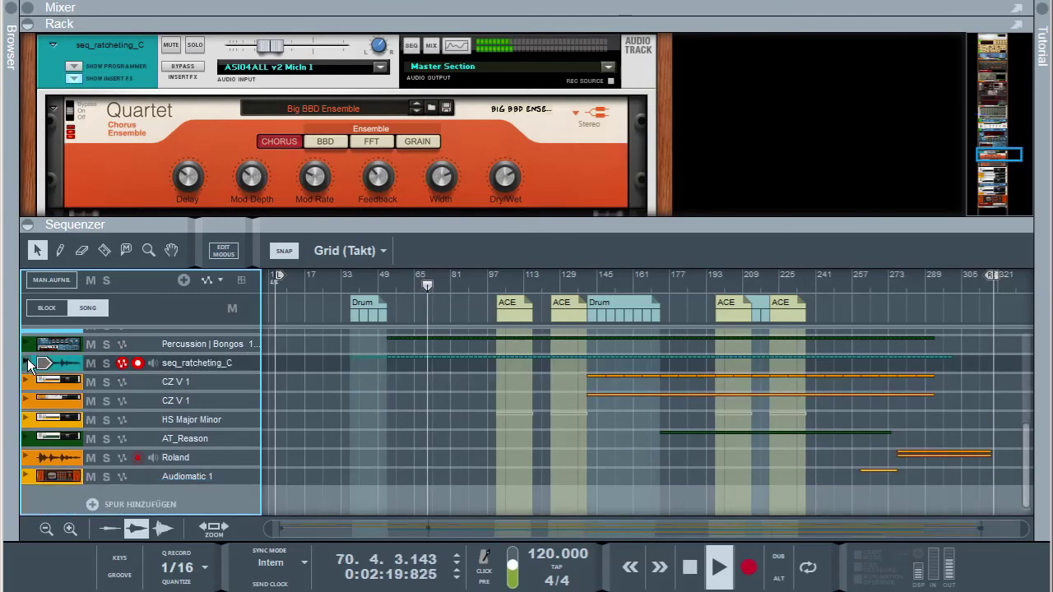
Step: Expand the HS Major Minor track in the maximized sequencer and bring its ACE plugin device into view in the rack
click(363, 227)
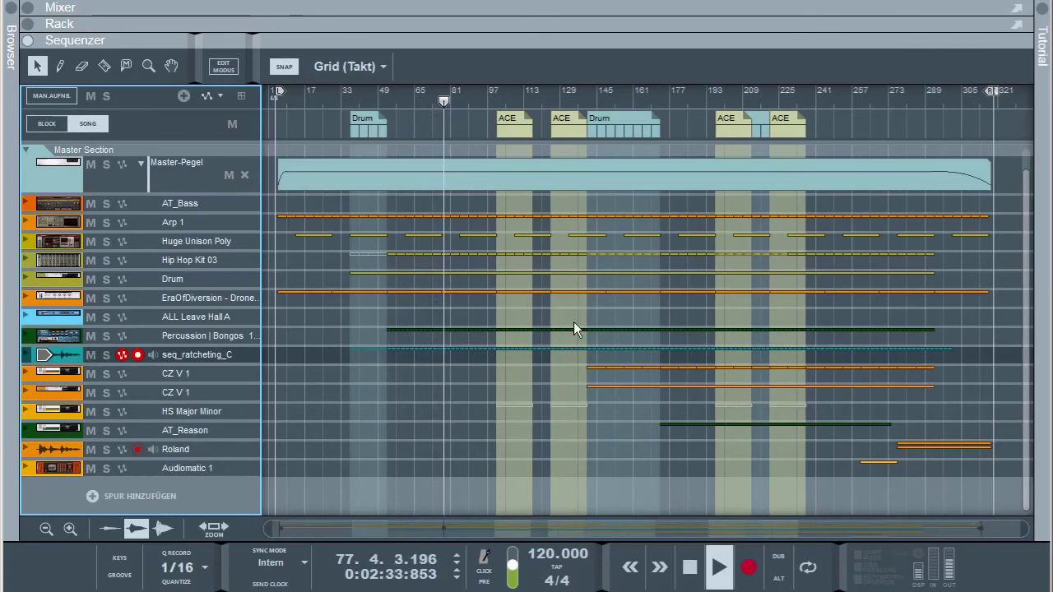
click(25, 411)
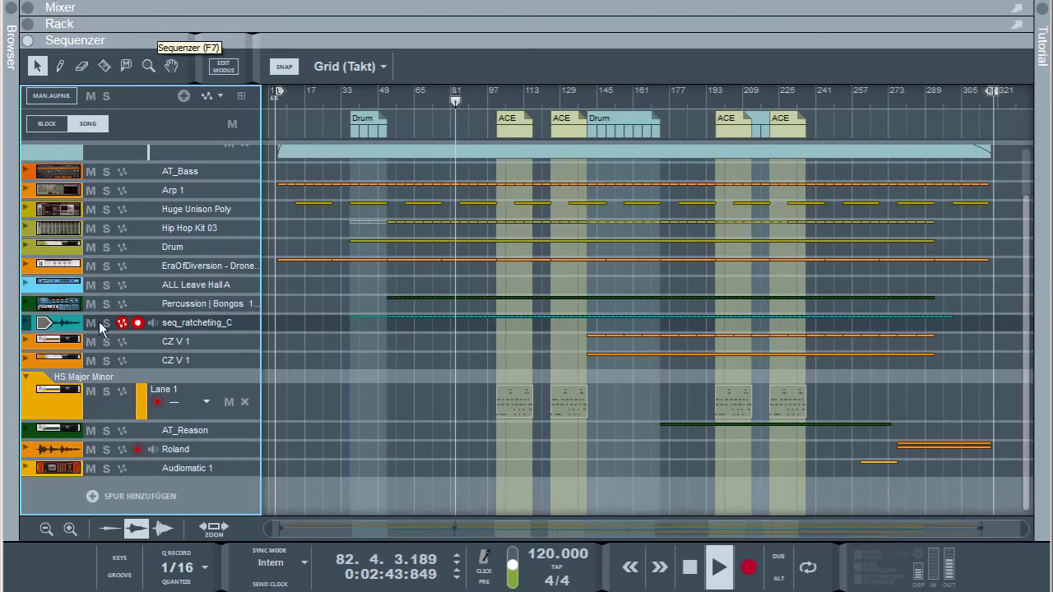
click(74, 412)
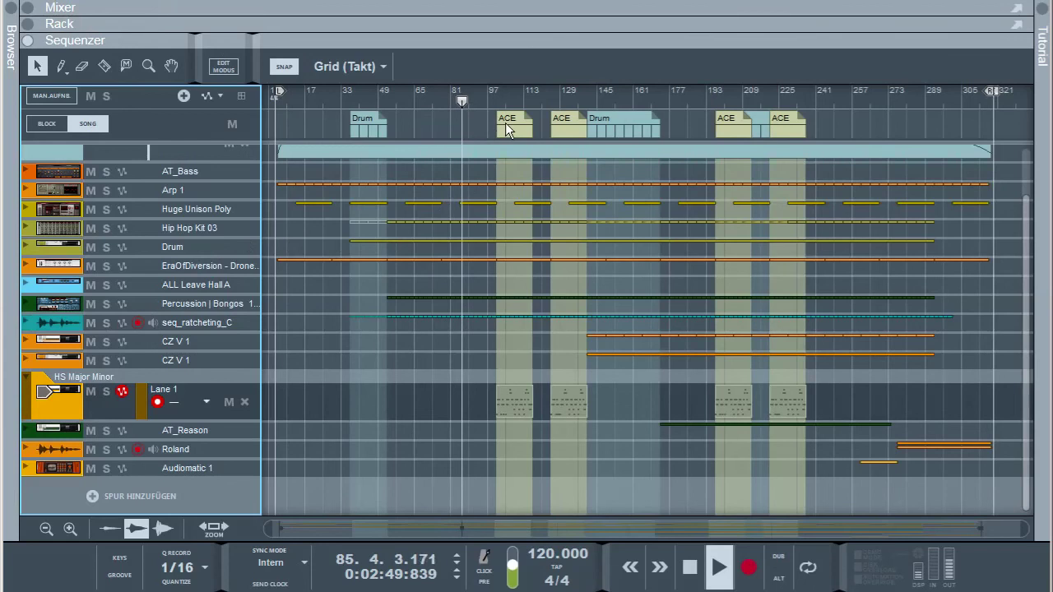
drag(315, 39, 327, 213)
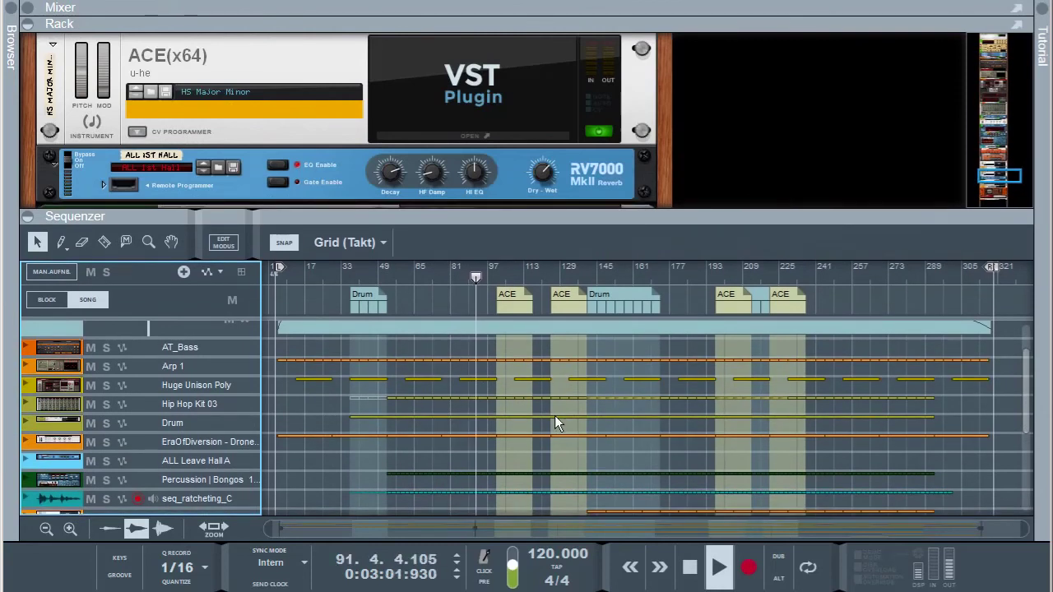
scroll(554, 416, down, 2)
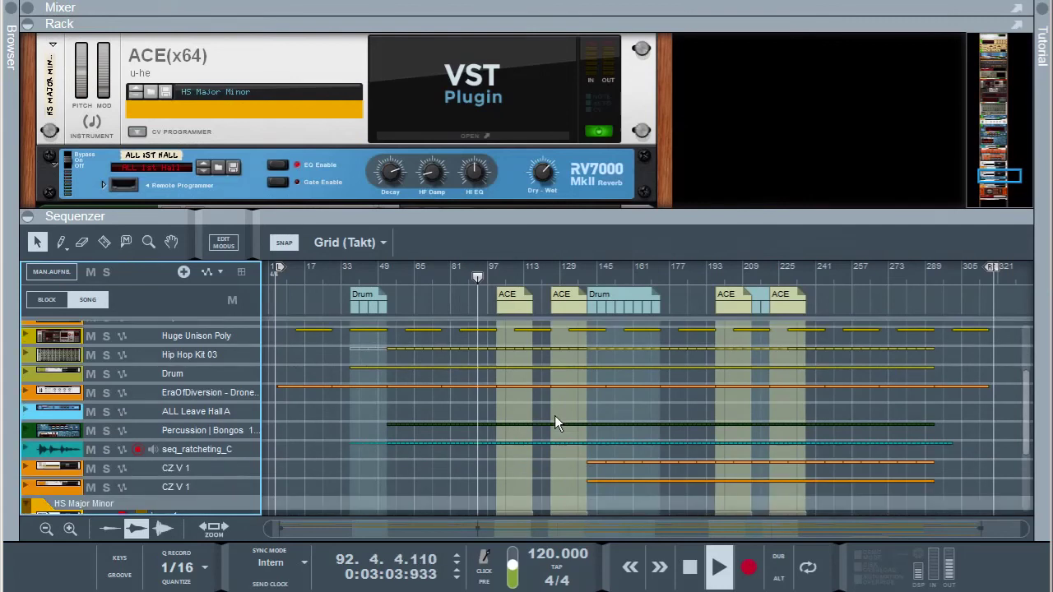
scroll(554, 416, down, 2)
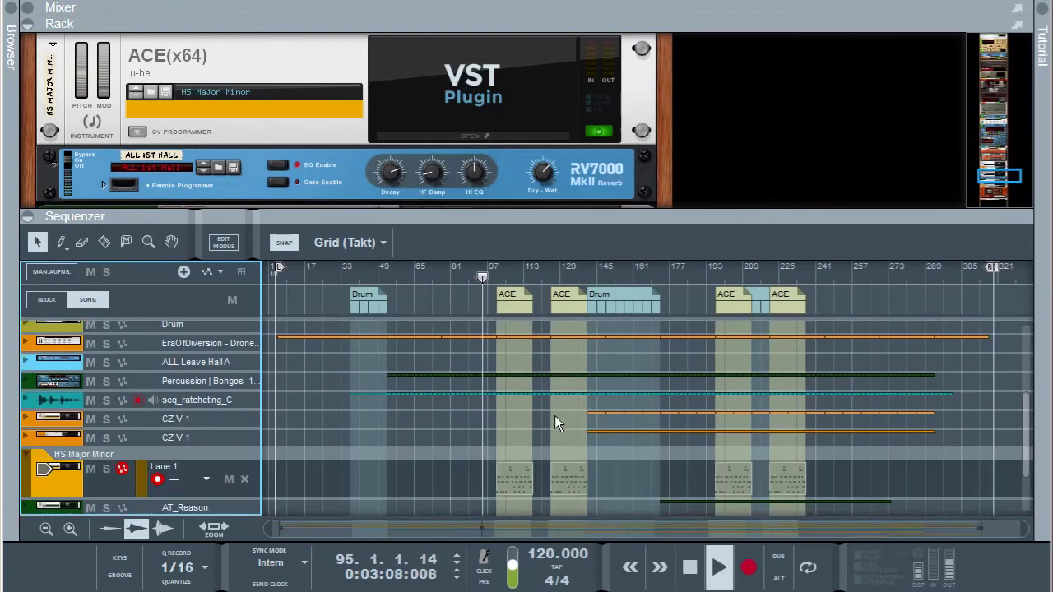
Step: Select the ACE block at bar 101 and collapse the HS Major Minor track in the maximized sequencer
click(514, 302)
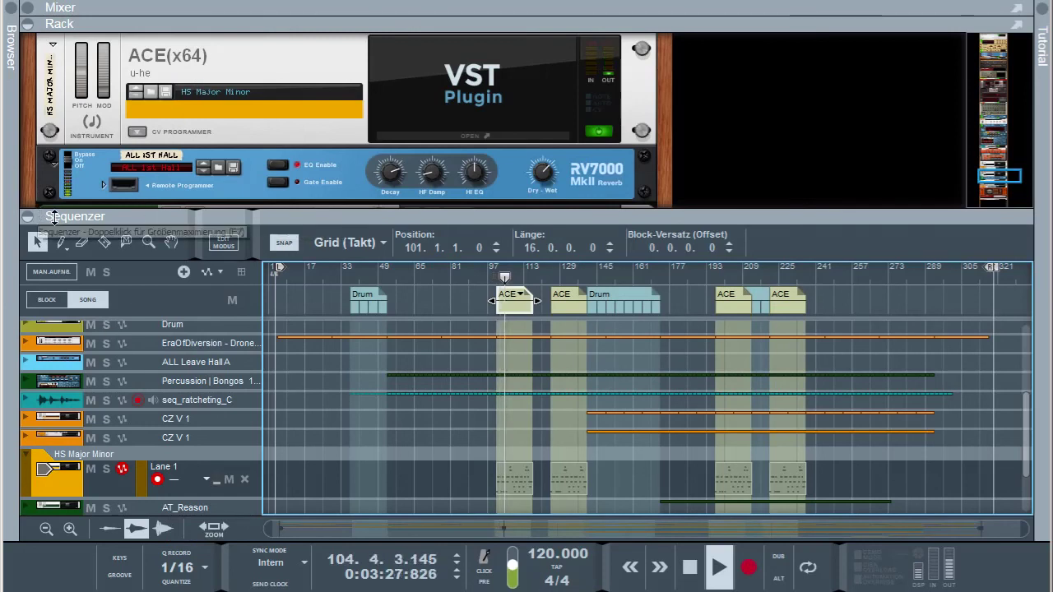
drag(36, 215, 39, 41)
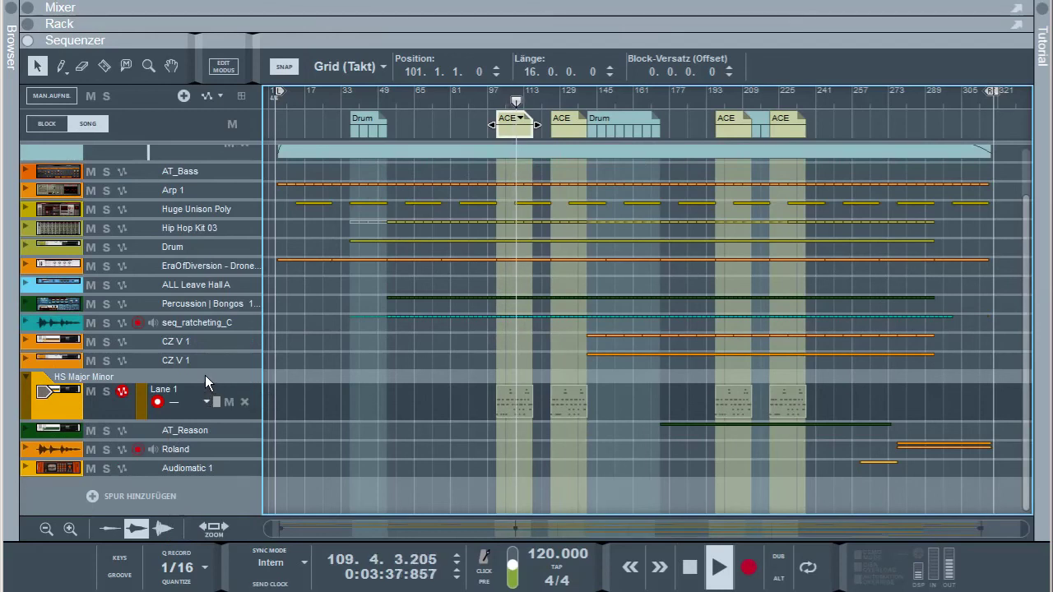
click(25, 379)
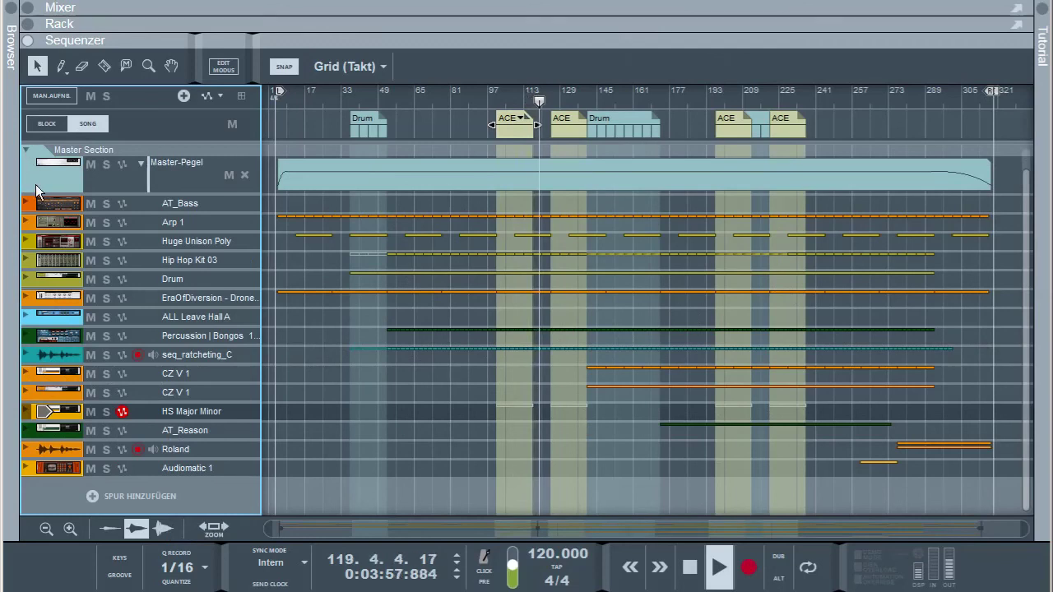
drag(38, 192, 65, 190)
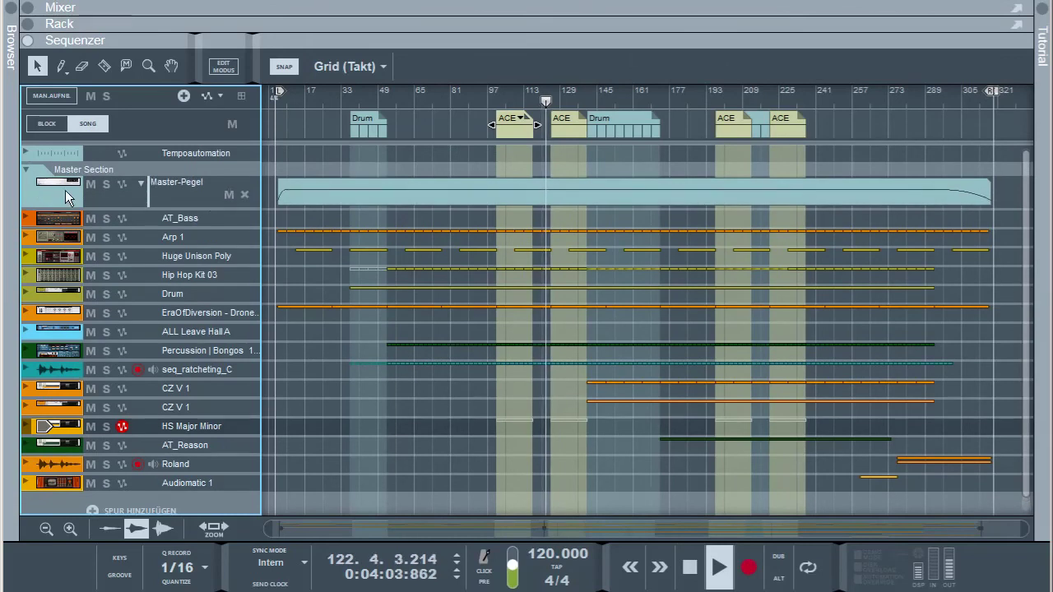
scroll(205, 198, down, 1)
scroll(204, 199, up, 1)
scroll(205, 198, down, 1)
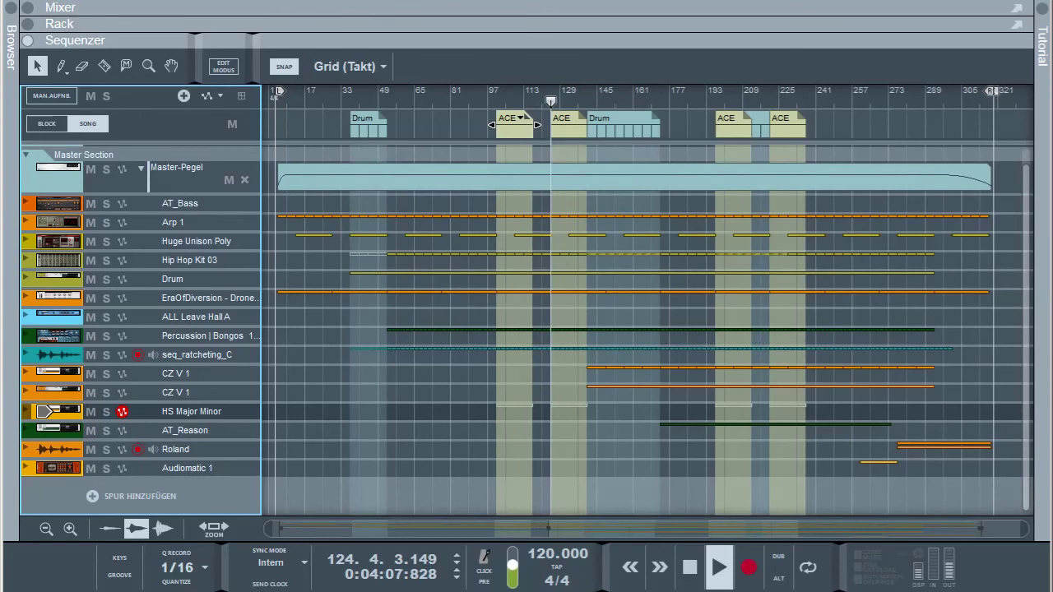
Step: Expand both CZ V 1 tracks with the Arturia CZ V device shown in the rack, and select the Drum block at bar 141
click(25, 391)
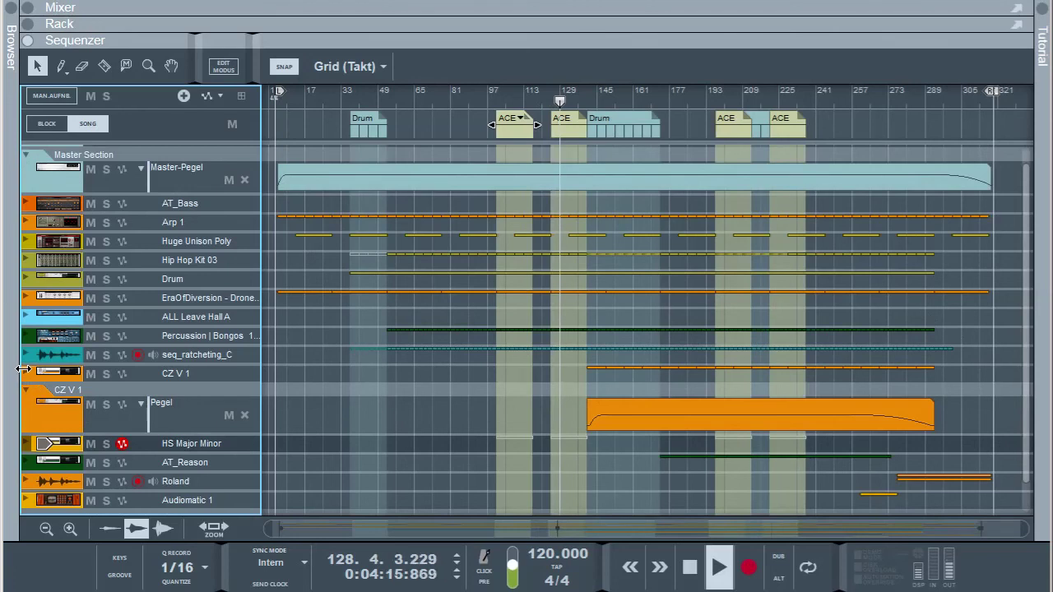
click(26, 376)
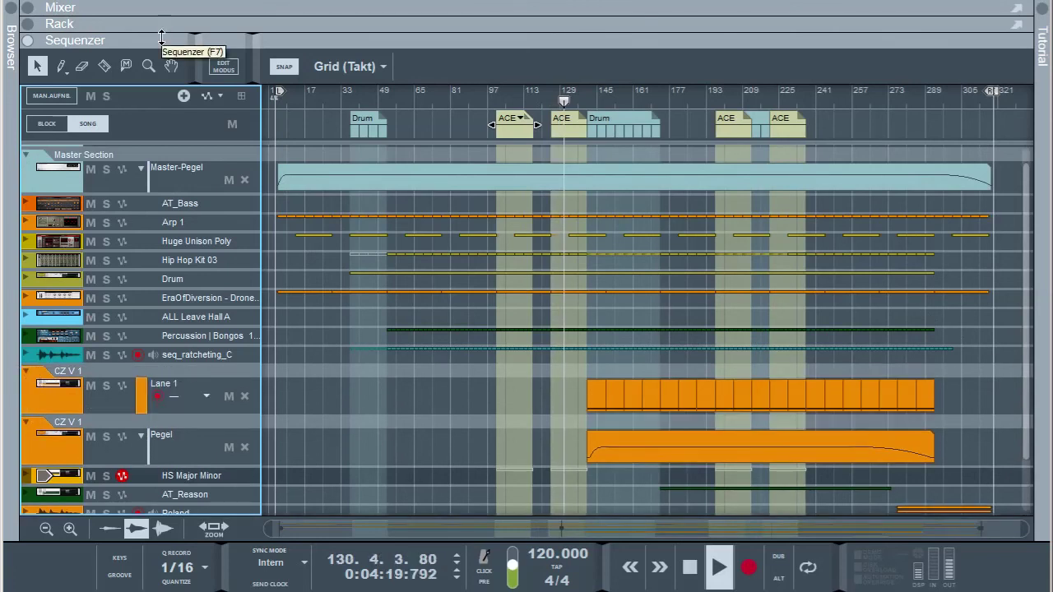
click(73, 402)
drag(134, 23, 160, 213)
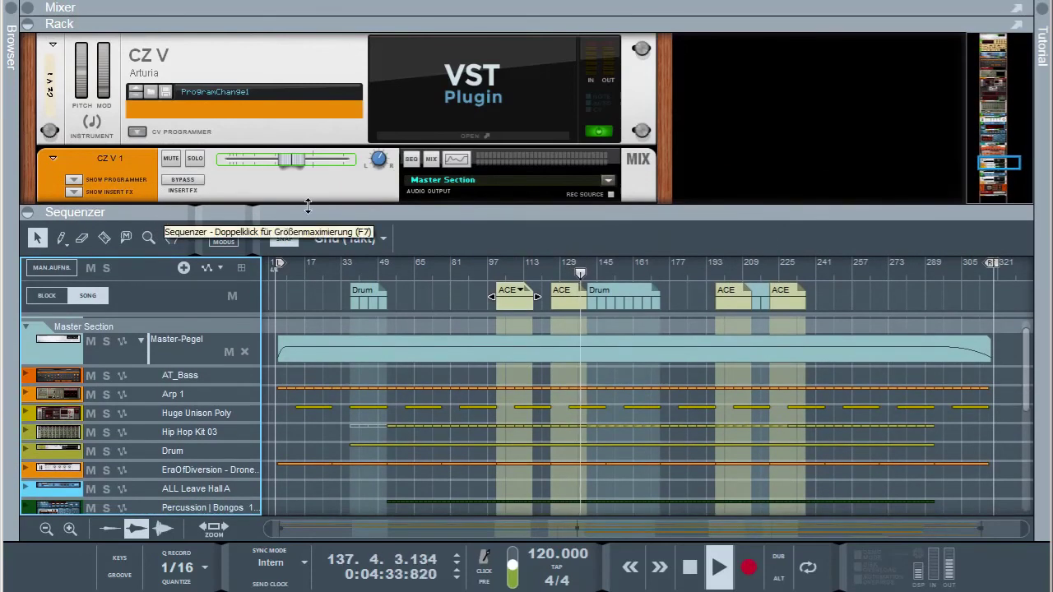
click(626, 289)
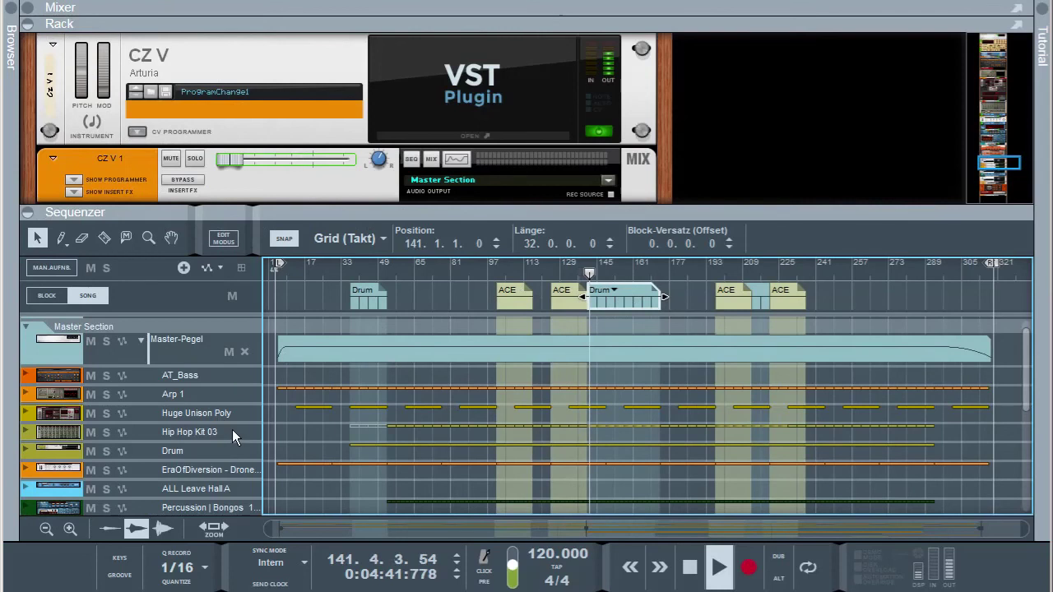
Step: Maximize the sequencer and collapse both expanded CZ V 1 tracks
scroll(634, 449, down, 3)
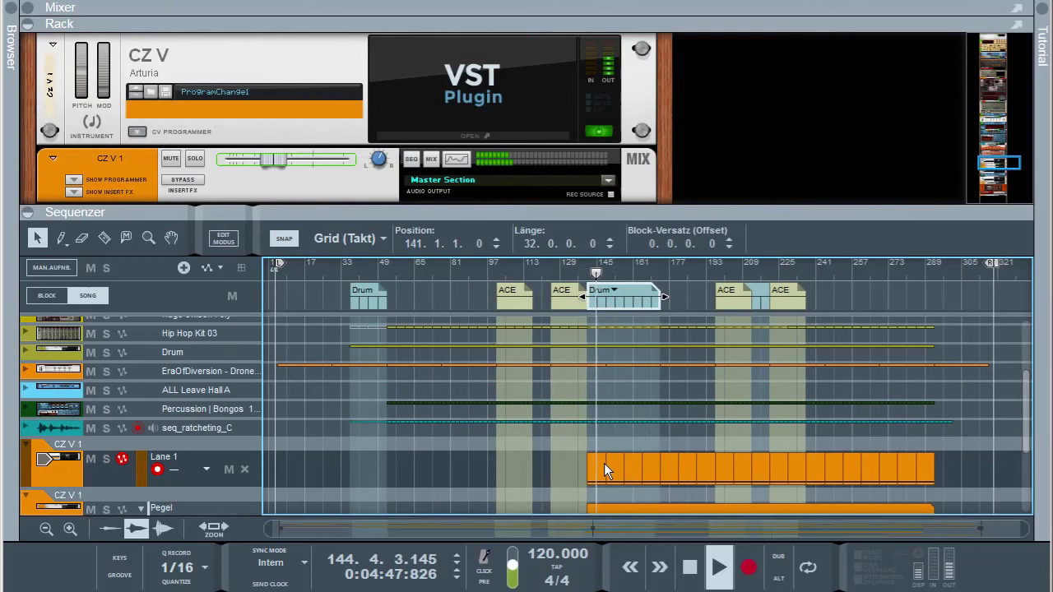
scroll(606, 463, down, 2)
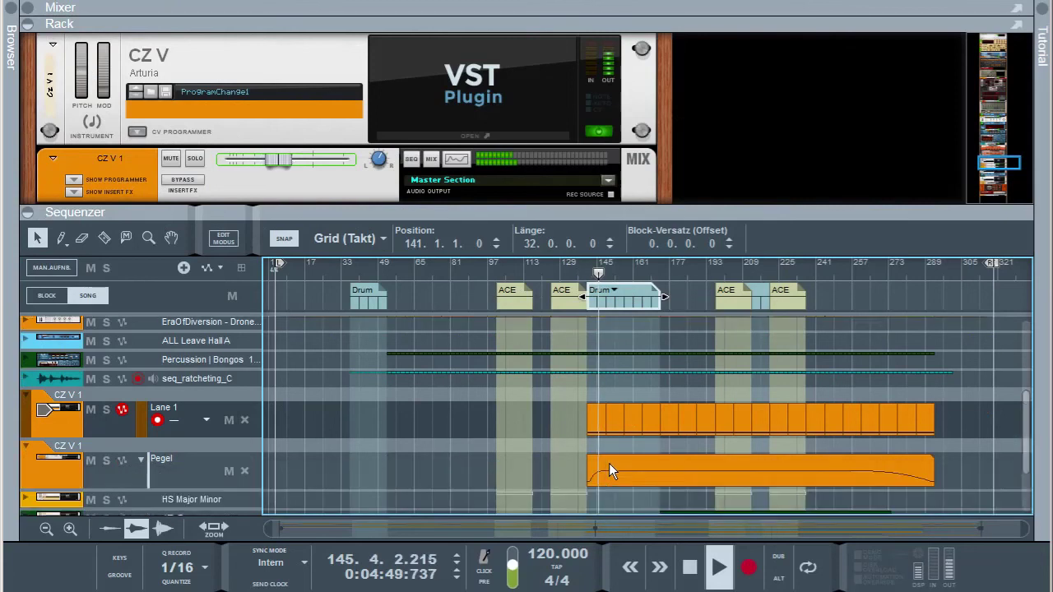
scroll(609, 464, down, 2)
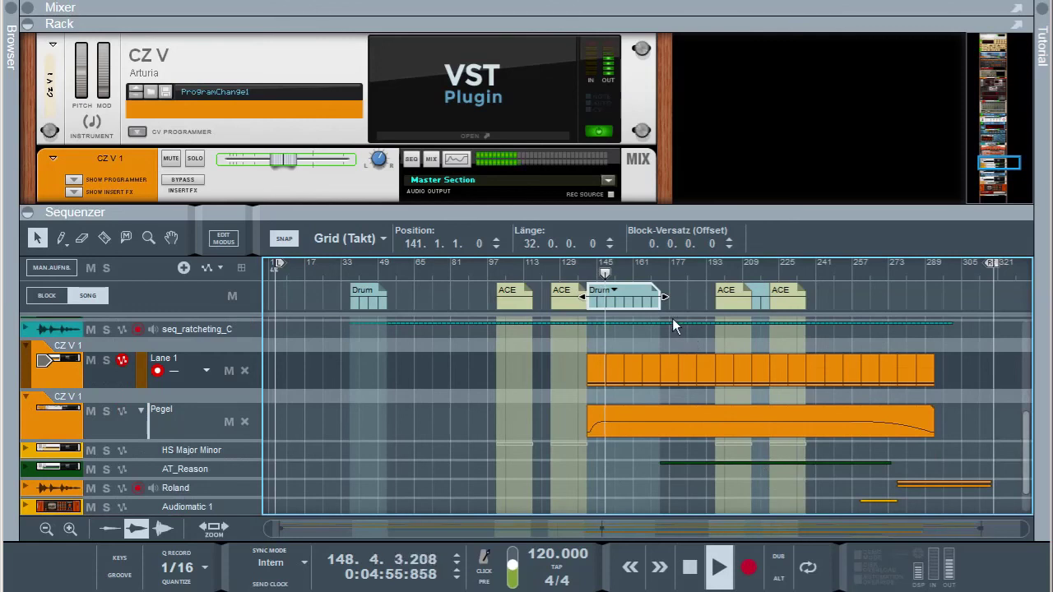
double_click(521, 212)
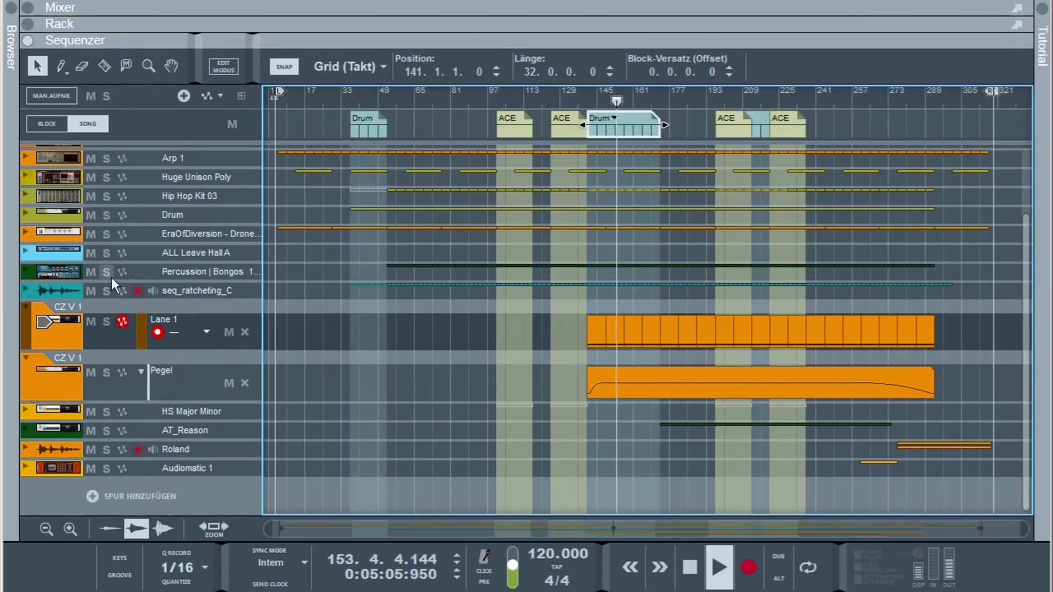
click(28, 312)
click(27, 308)
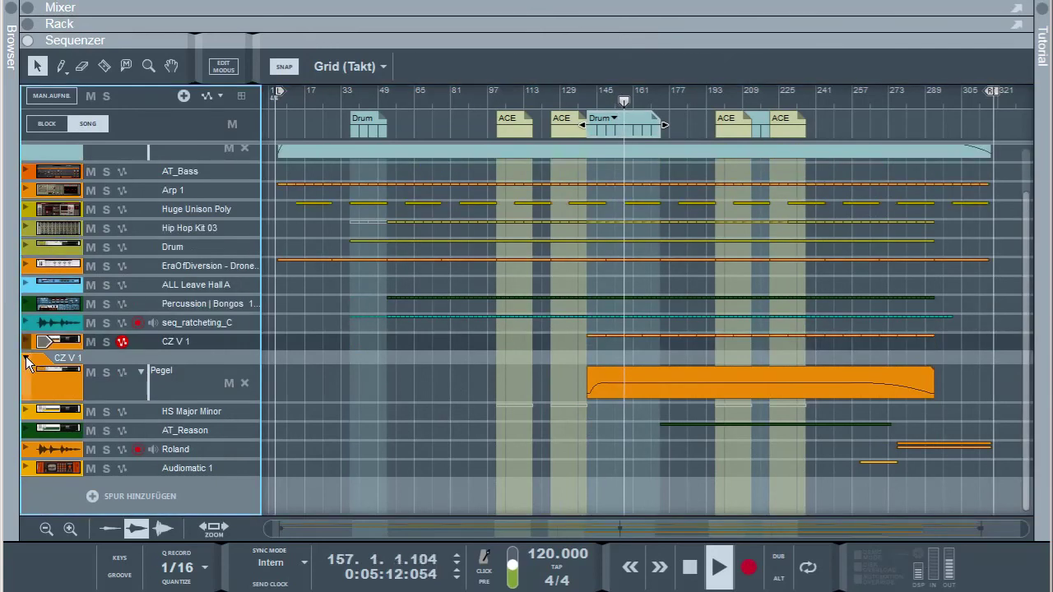
click(26, 356)
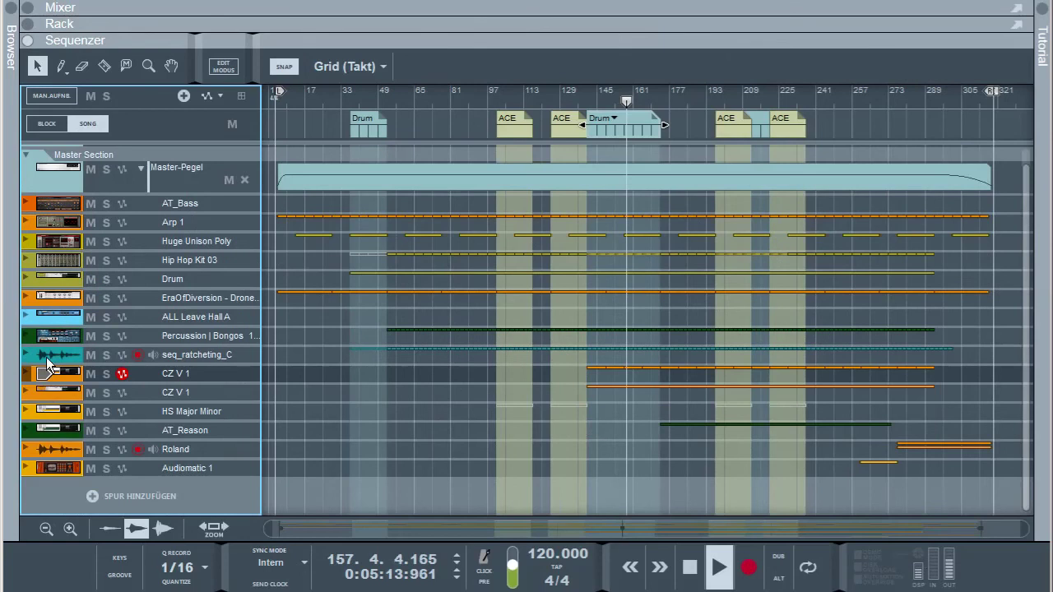
Step: Inspect the Hip Hop Kit 03 track's lane against the Drum block at bar 141, leaving the track collapsed
click(26, 260)
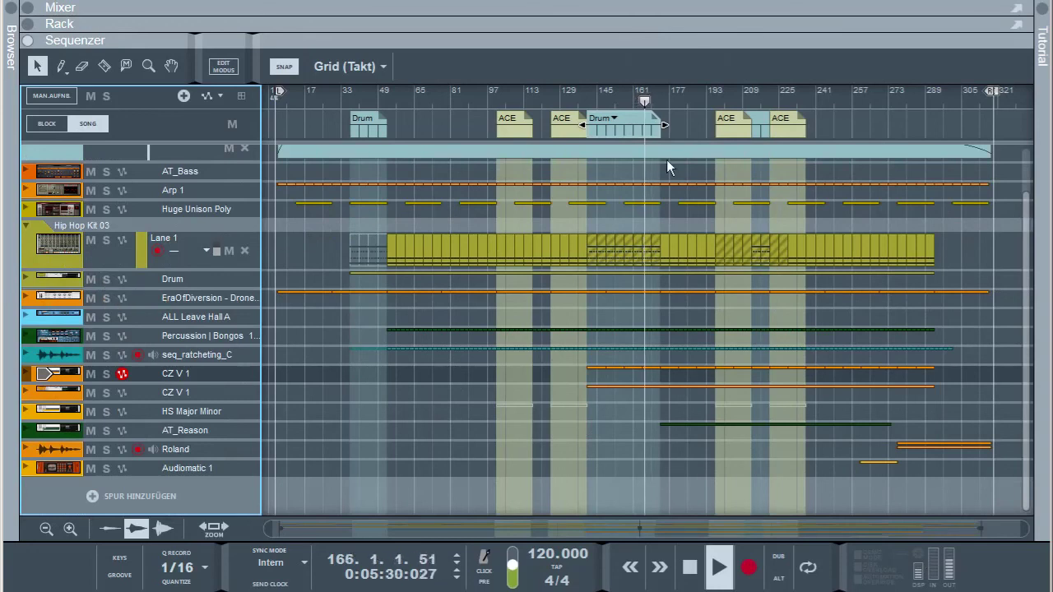
click(635, 124)
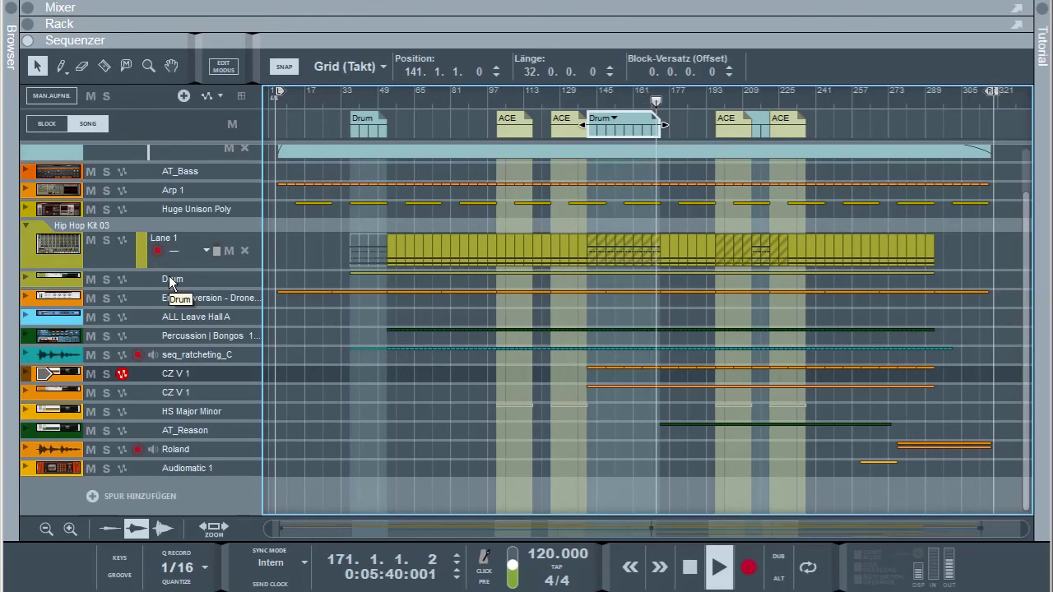
click(26, 224)
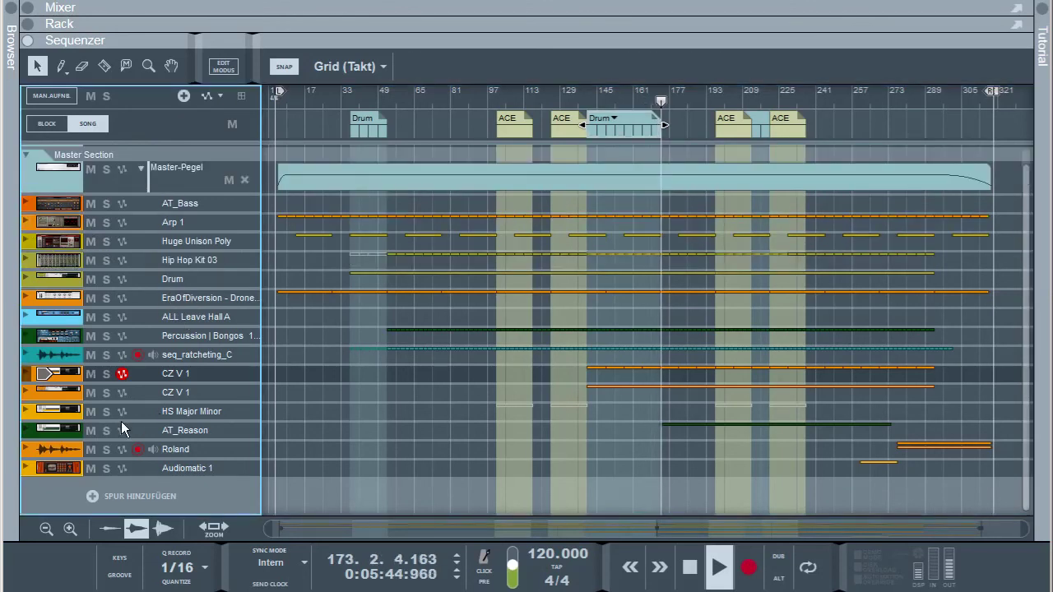
Step: Inspect the AT_Reason track and its Velvet plugin interface, leaving the track collapsed in the maximized sequencer
click(69, 435)
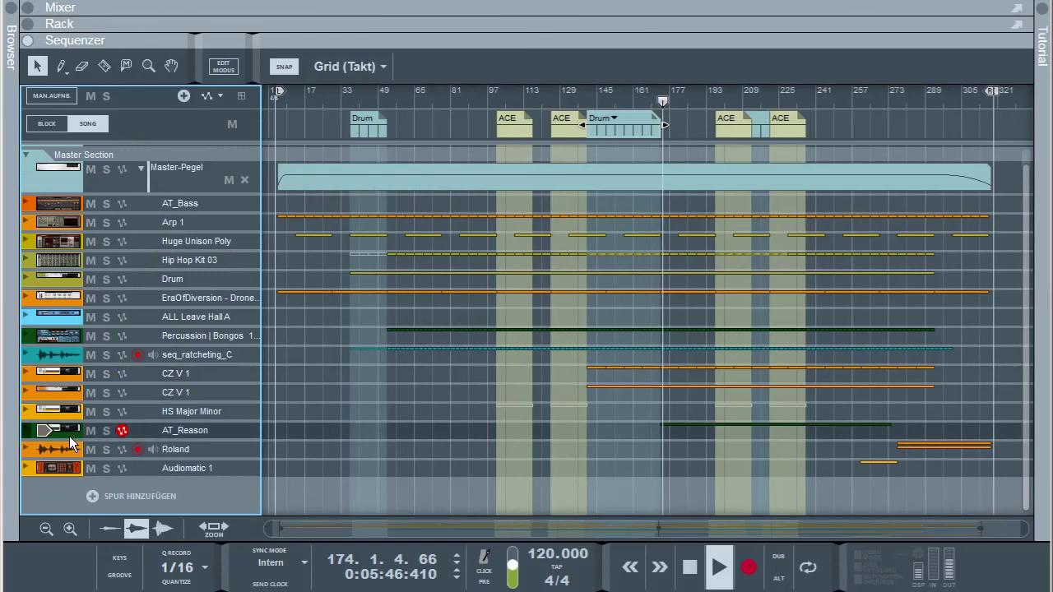
click(27, 430)
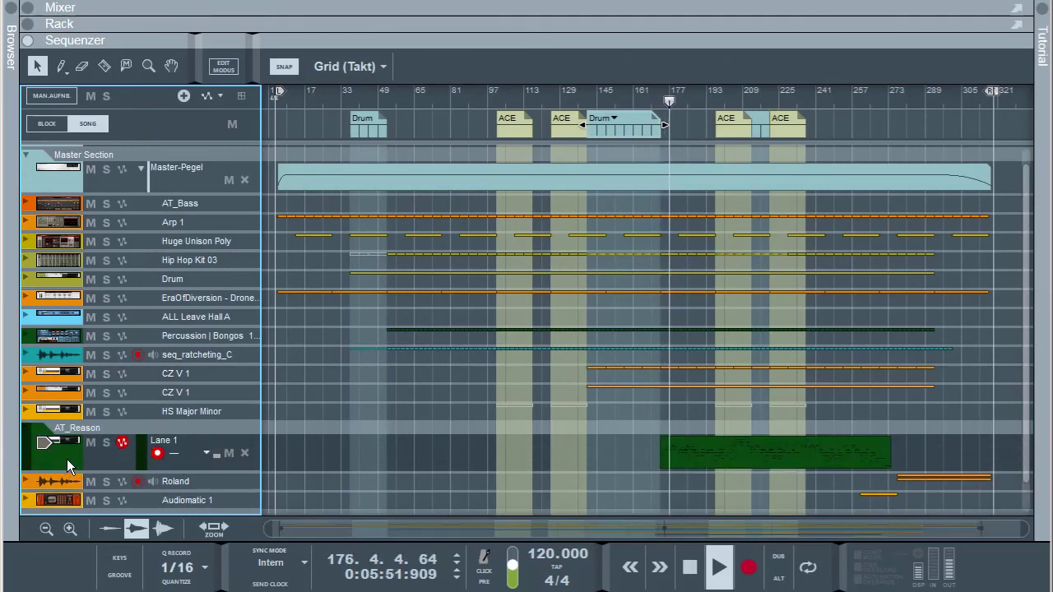
double_click(67, 459)
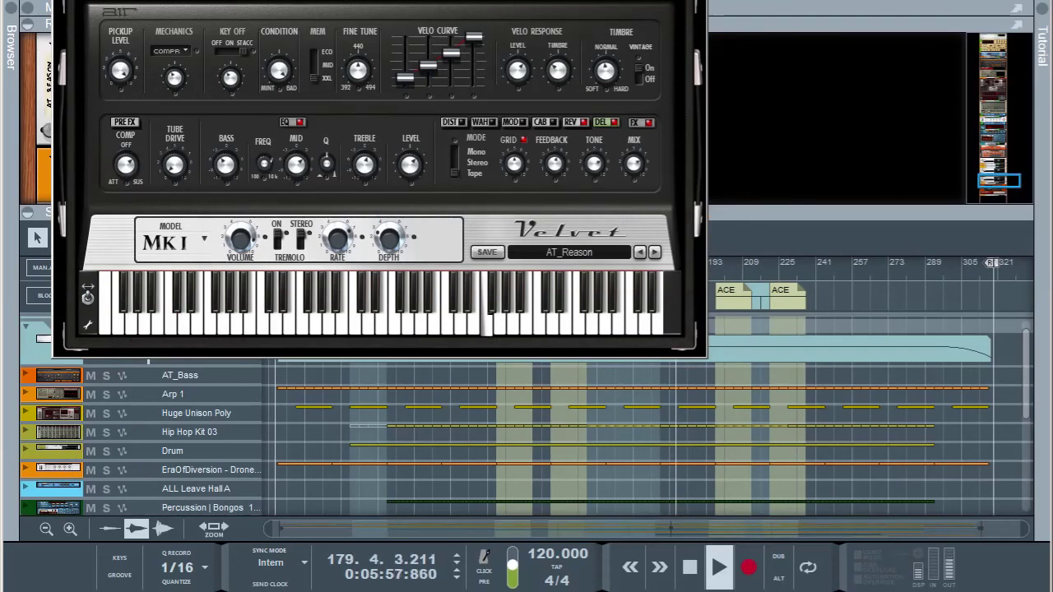
key(alt+F4)
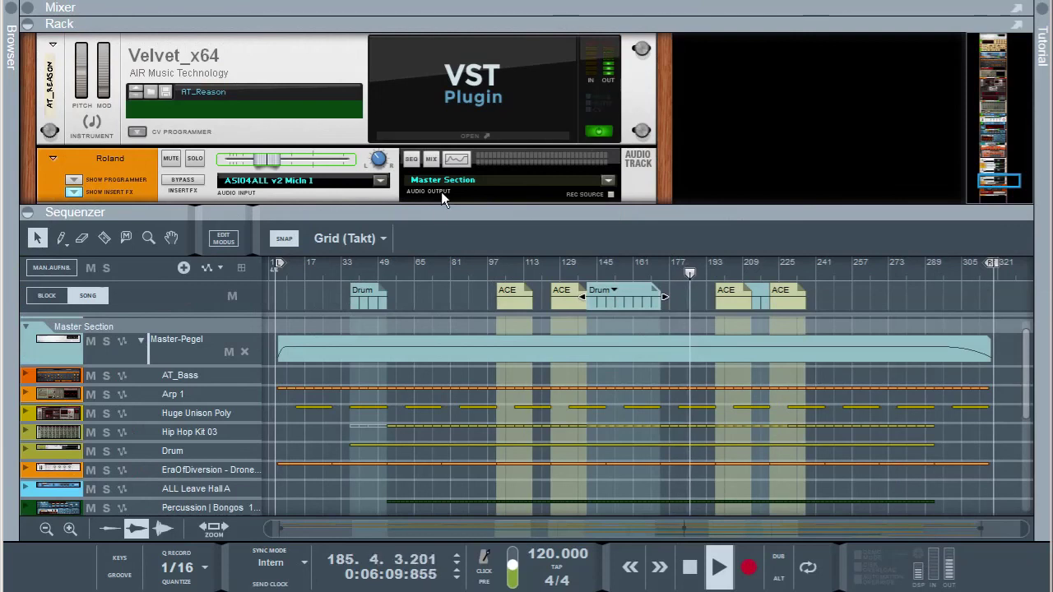
click(571, 211)
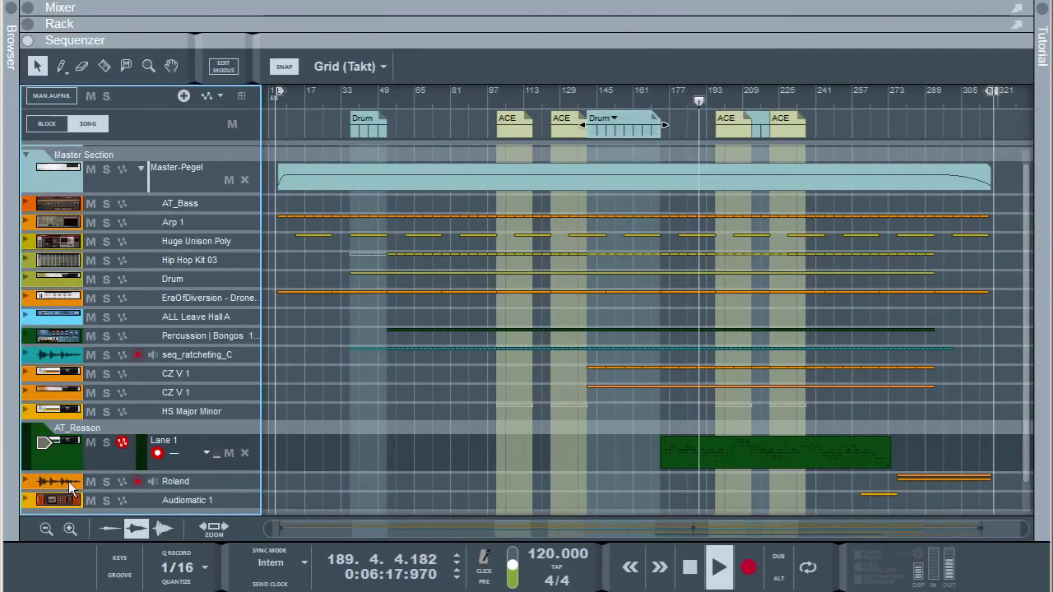
click(27, 432)
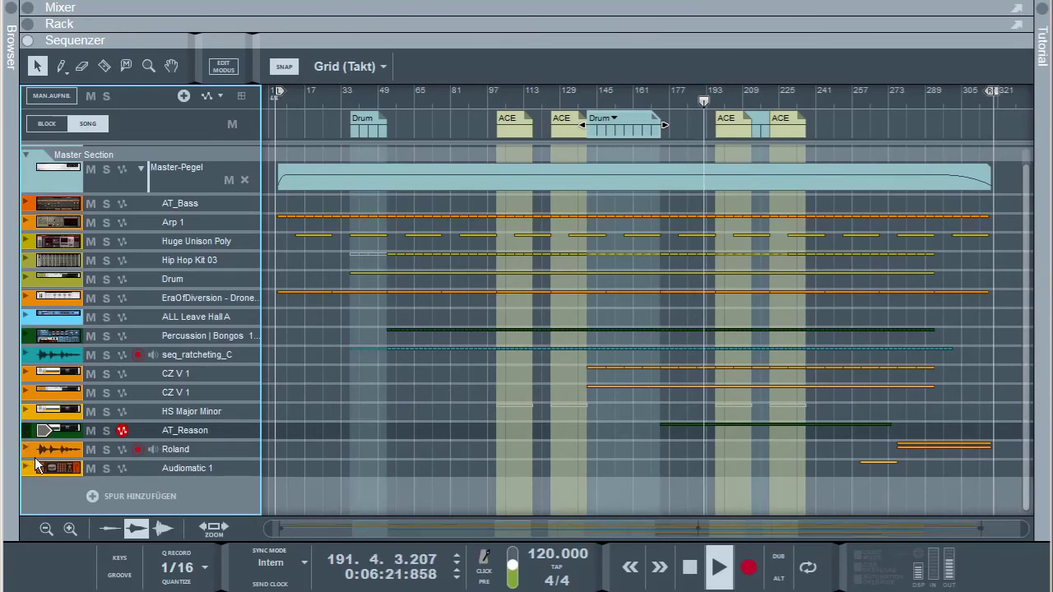
Step: View the mixer's channel faders and level meters, and return to the maximized sequencer
click(944, 10)
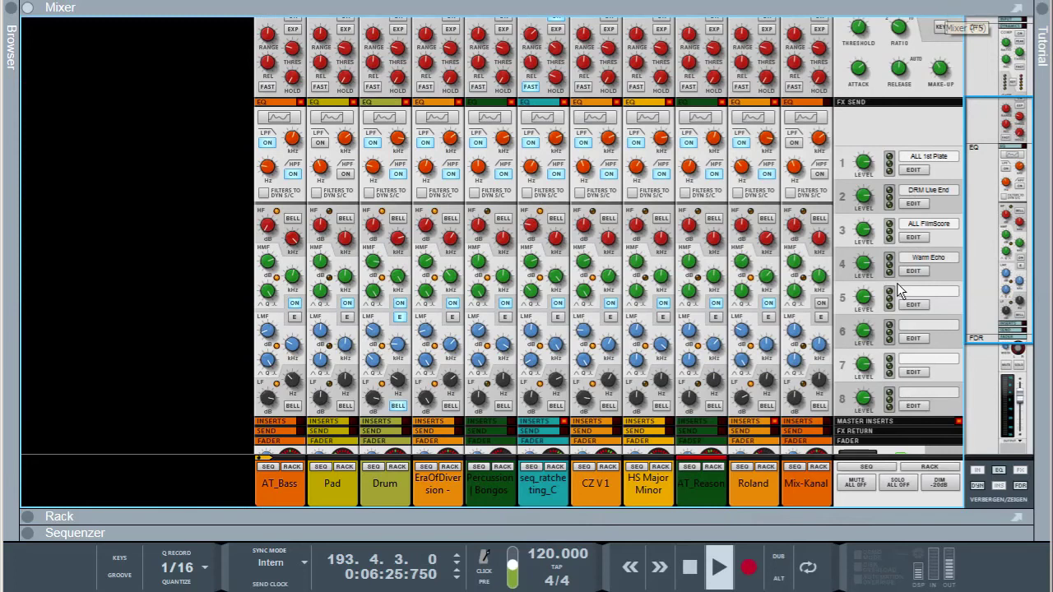
scroll(769, 436, down, 4)
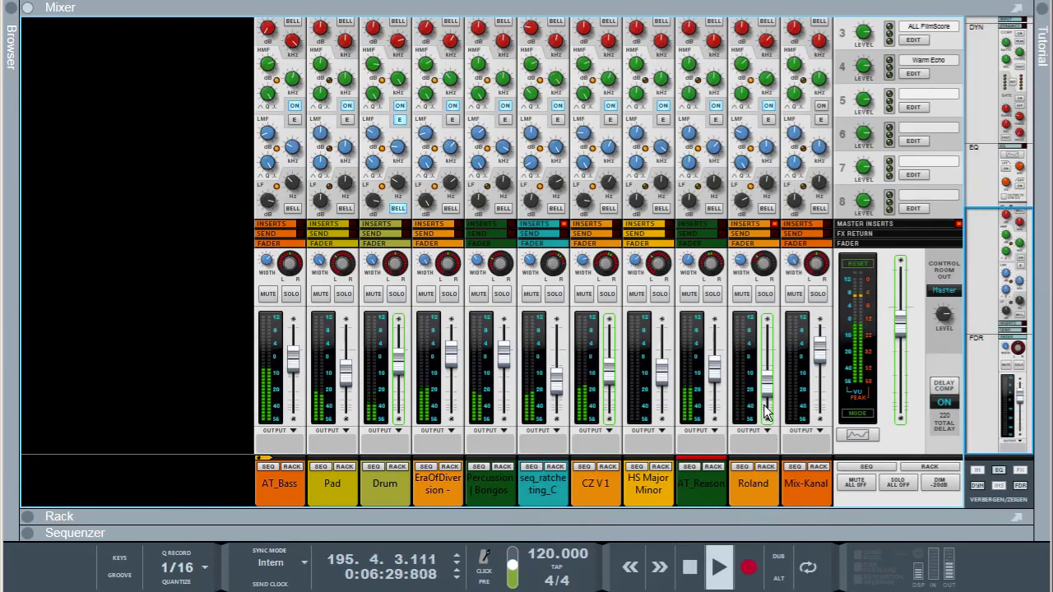
mouse_move(768, 410)
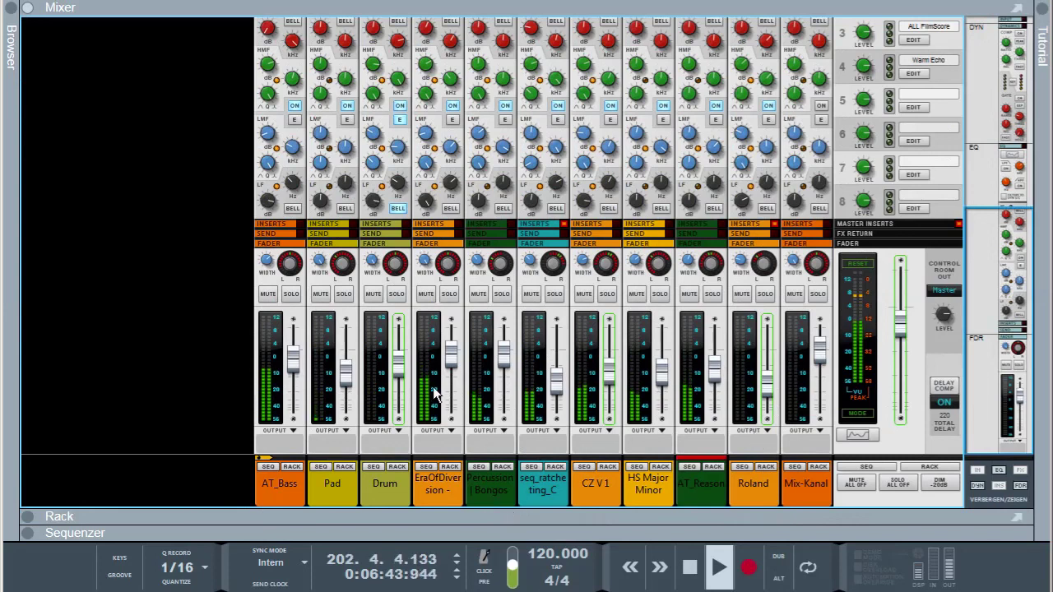
click(424, 533)
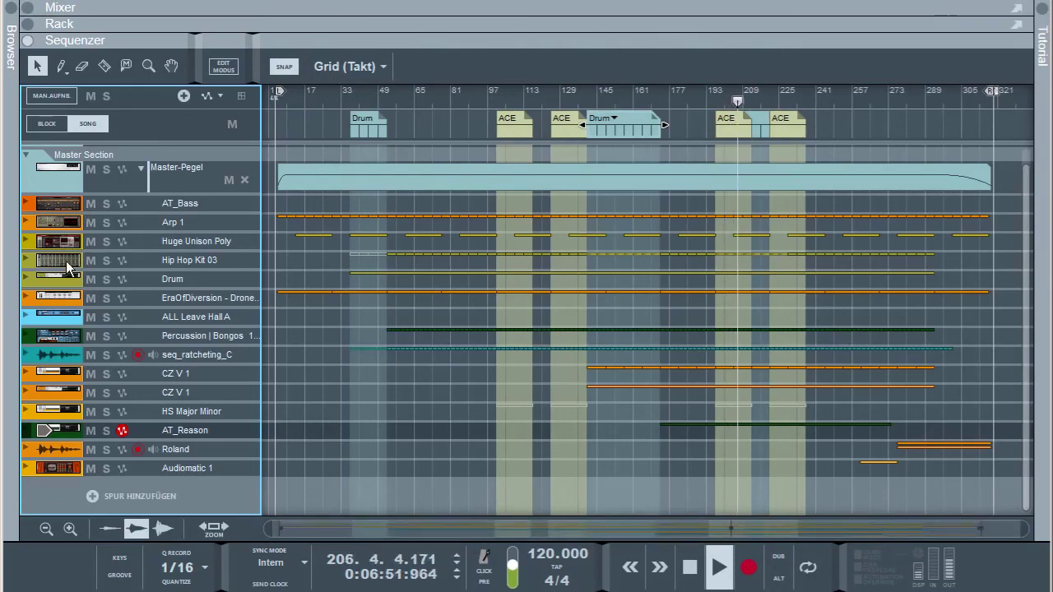
Step: Expand the Hip Hop Kit 03 track to view its lane once more, and collapse it
click(25, 260)
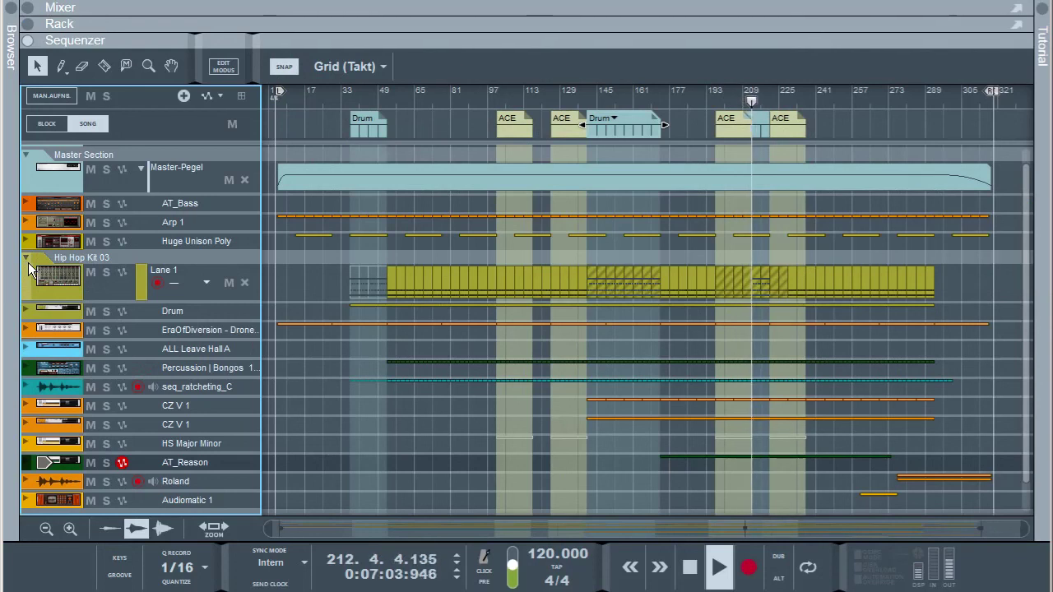
click(28, 262)
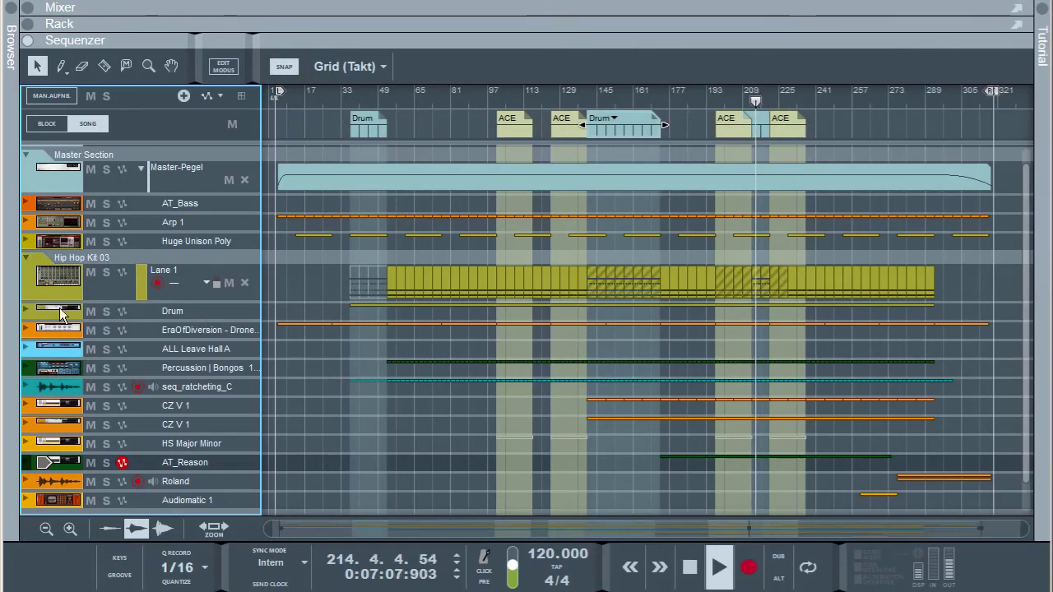
click(27, 259)
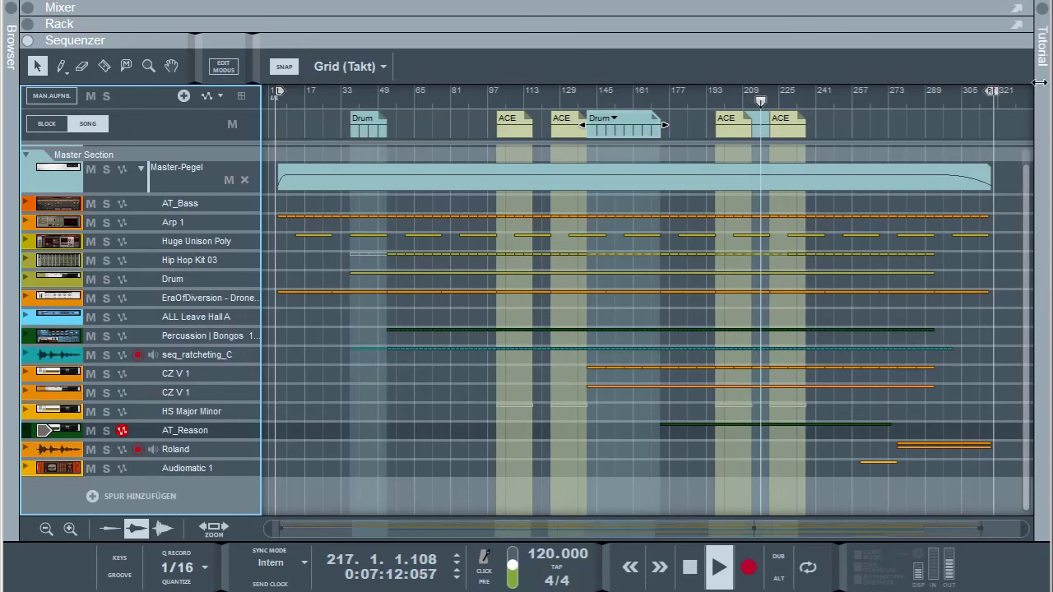
Step: Open the mixer and resize the work areas so the mixer, rack and sequencer are visible together
click(974, 10)
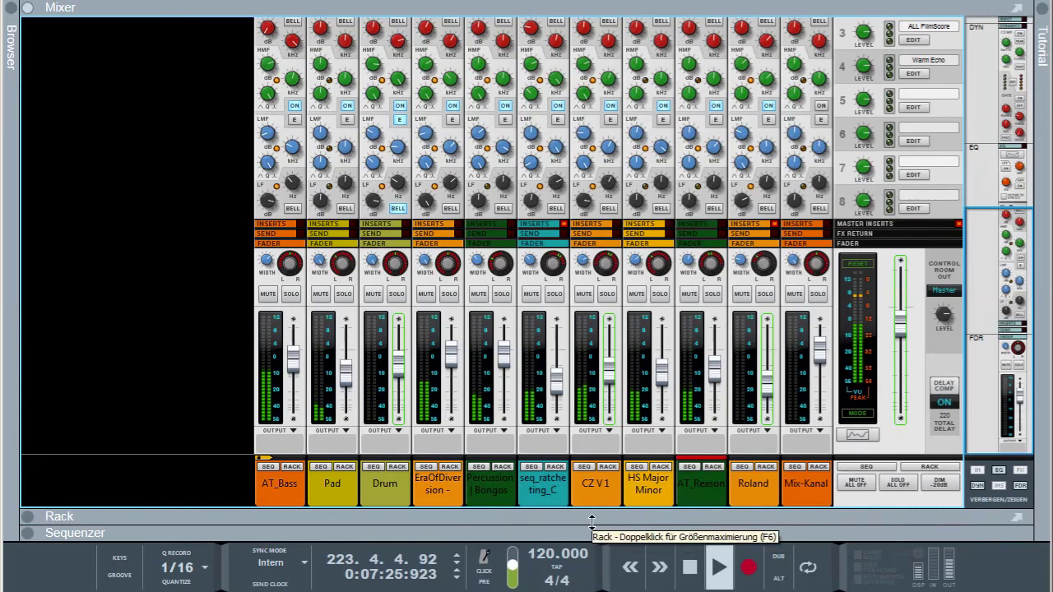
drag(589, 528, 604, 175)
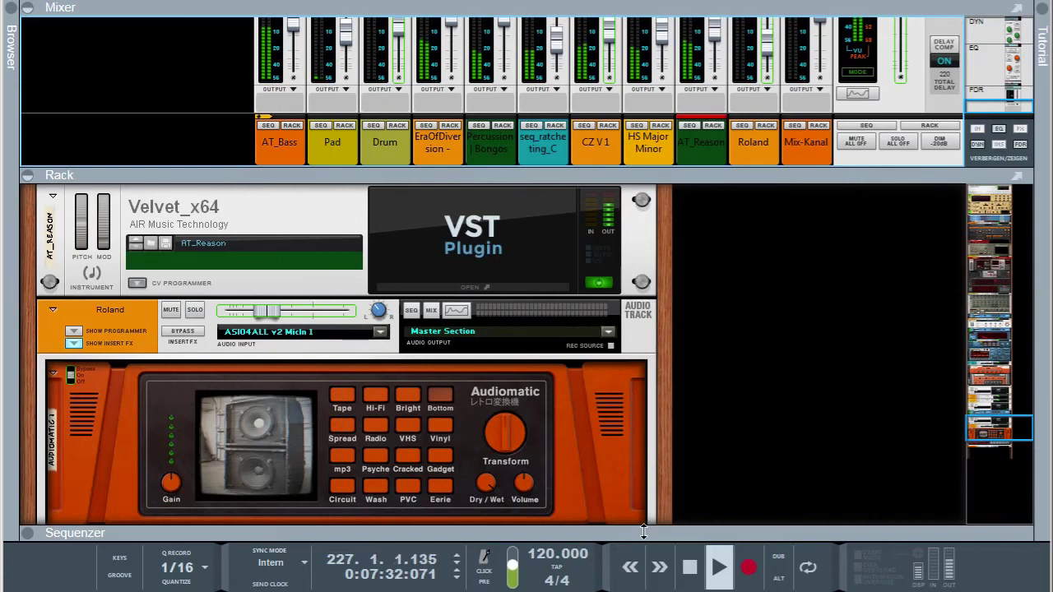
drag(649, 434, 650, 304)
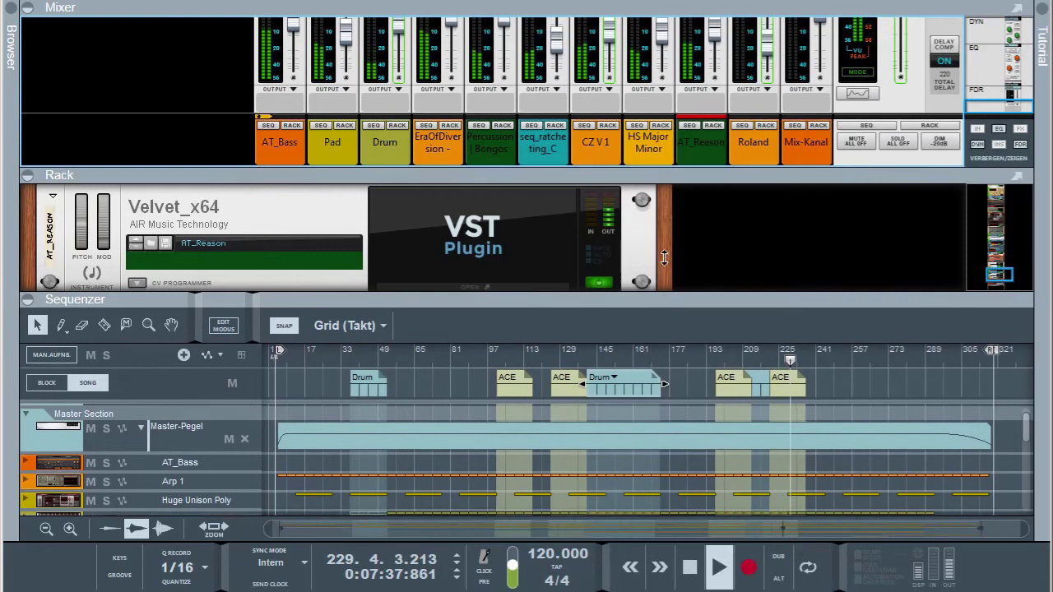
drag(703, 176, 708, 221)
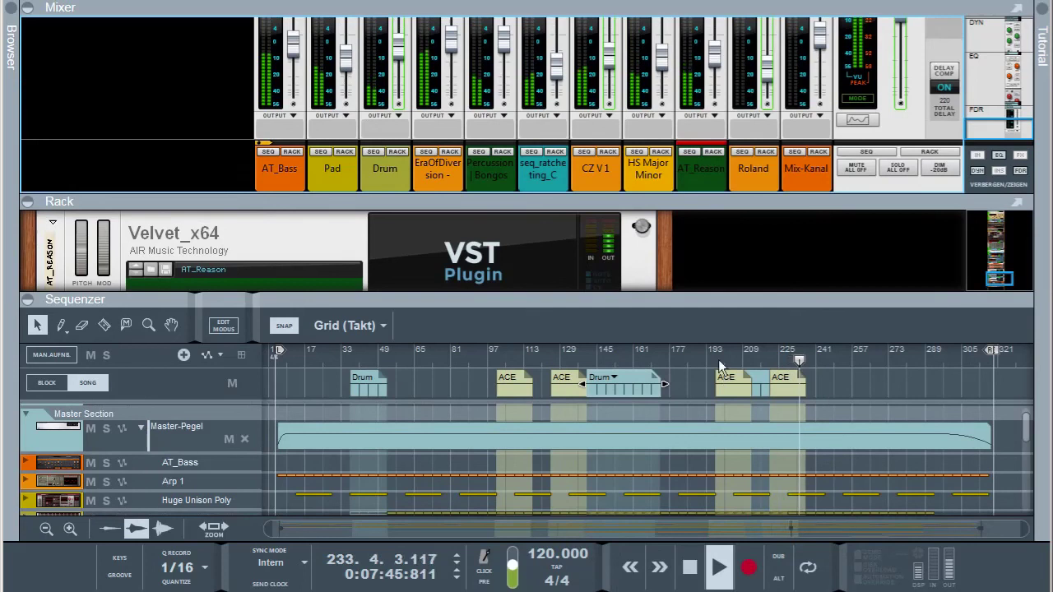
Step: Maximize the sequencer and expand the Audiomatic 1 and Roland tracks to show their automation lanes
double_click(674, 302)
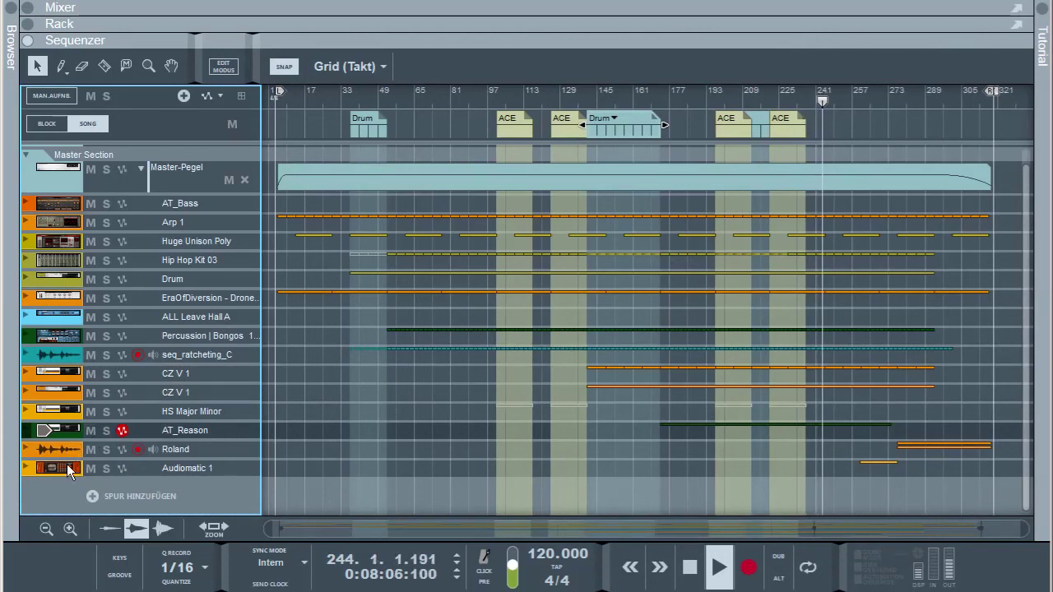
click(25, 467)
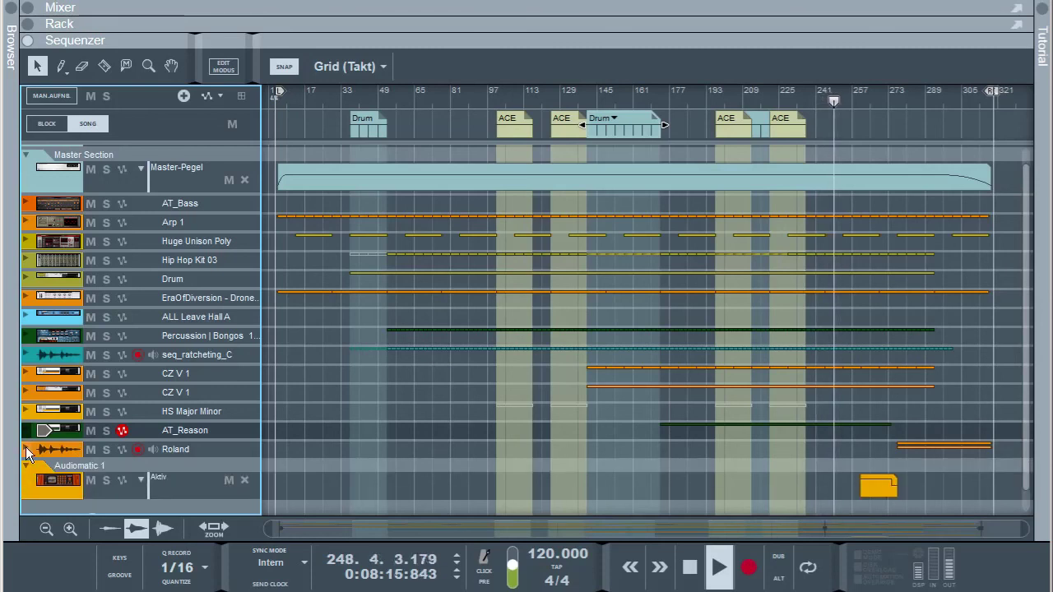
click(25, 448)
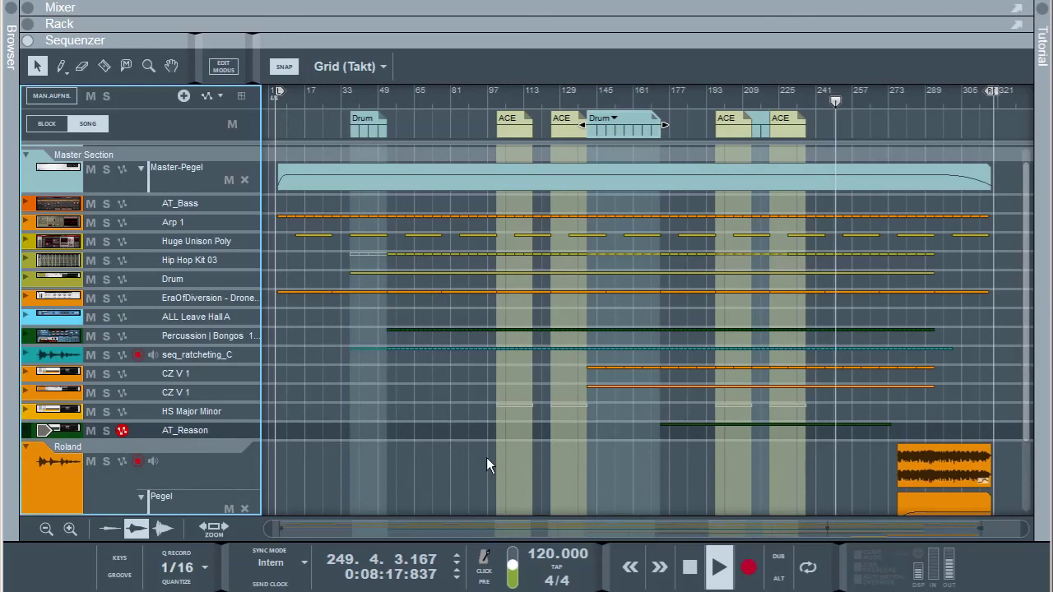
scroll(486, 458, down, 3)
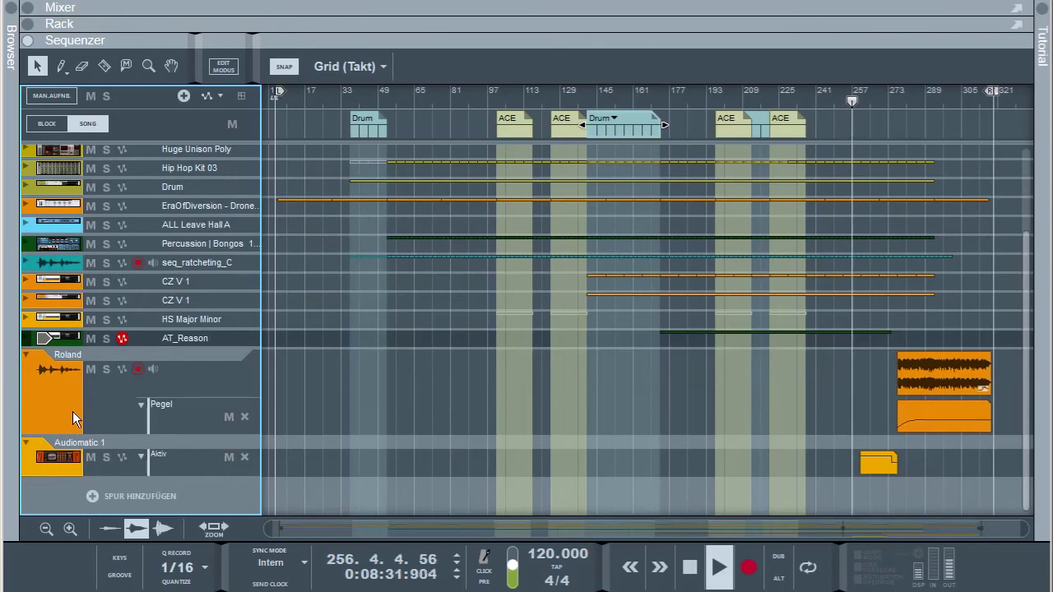
Step: Select the Audiomatic 1 track and show its device in the rack alongside the track's Aktiv automation
click(61, 461)
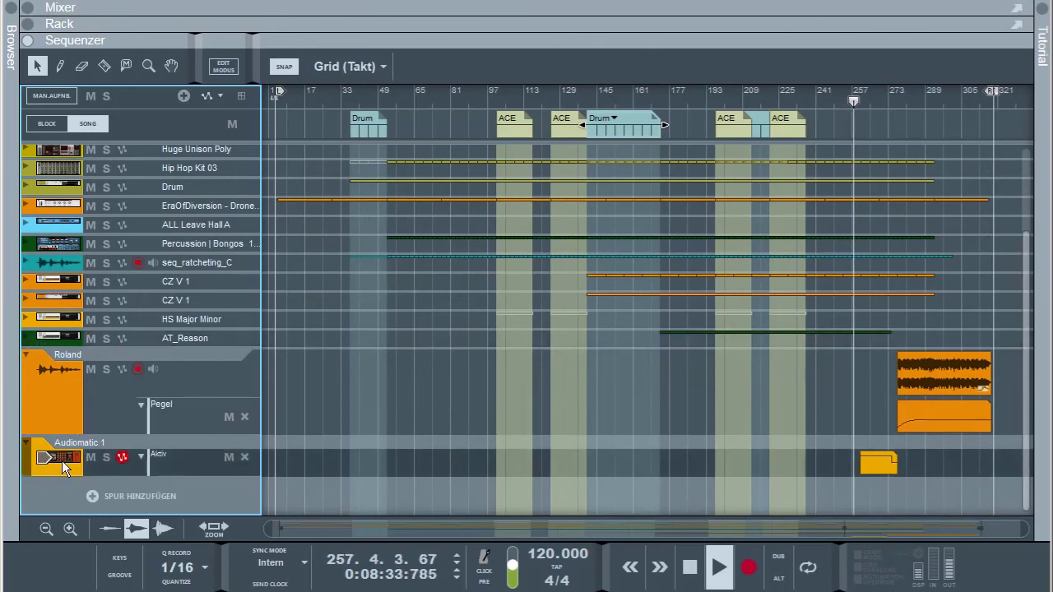
double_click(62, 461)
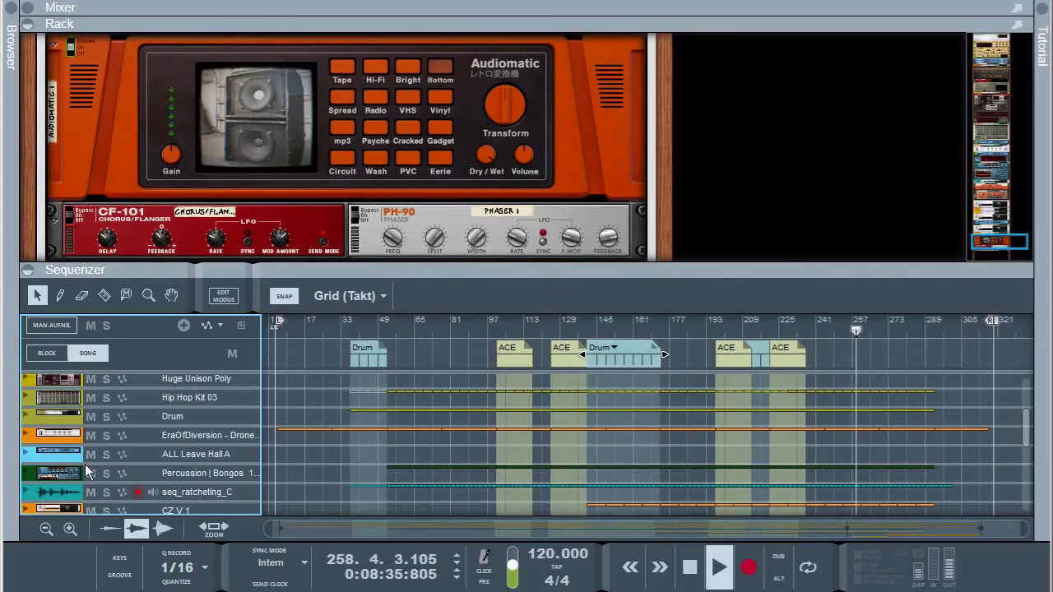
scroll(84, 464, down, 5)
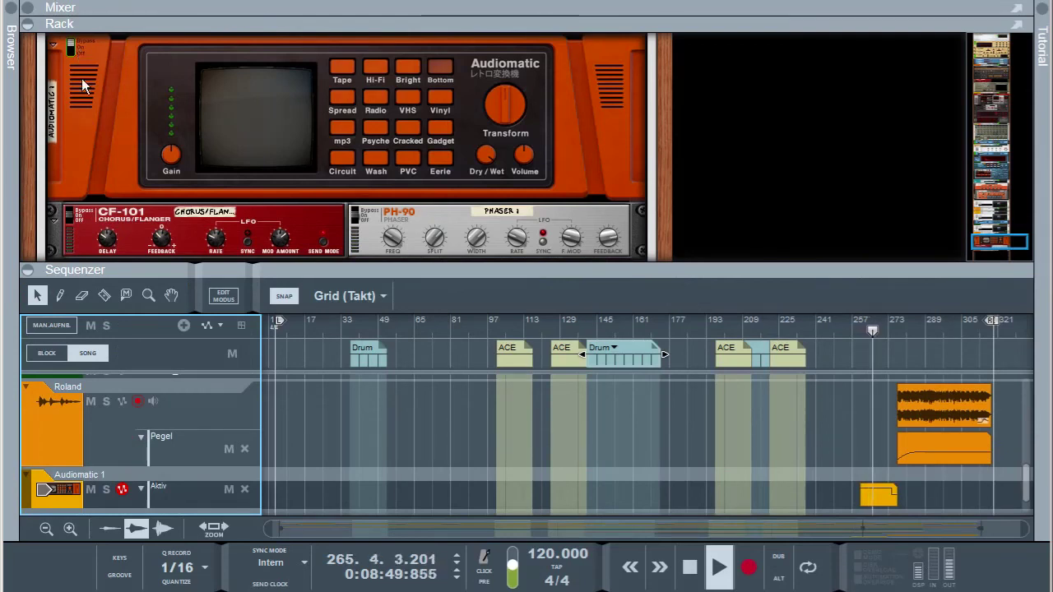
Step: Select the Roland audio track and collapse the Audiomatic 1 track
click(52, 436)
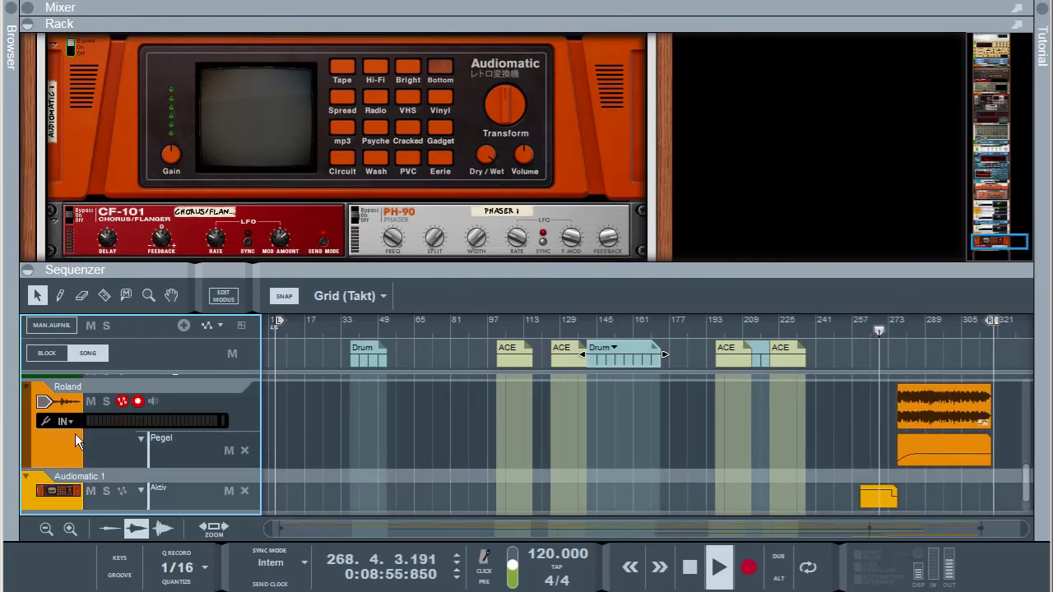
click(25, 475)
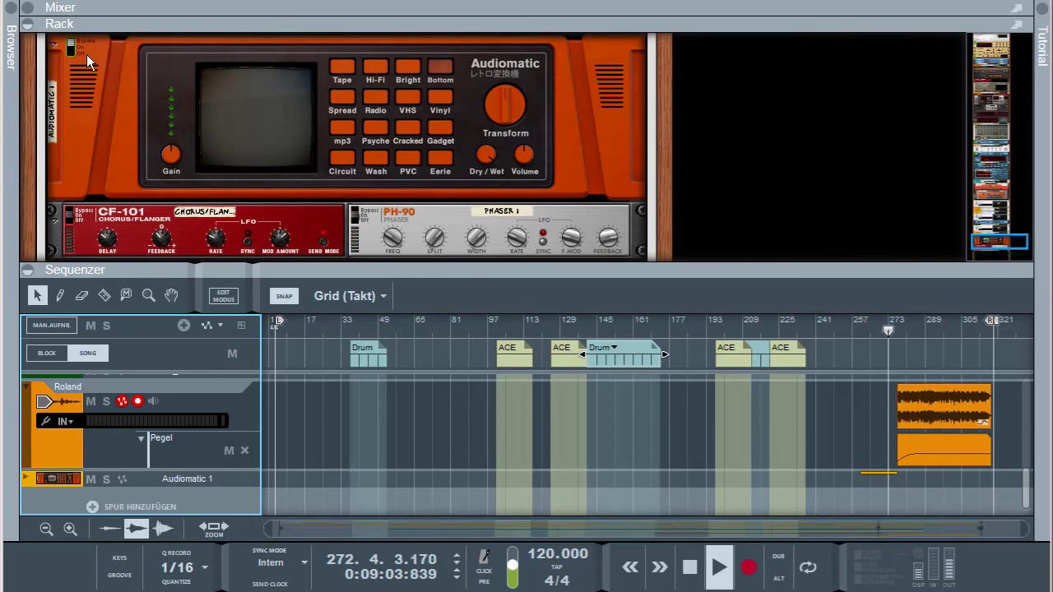
Step: Briefly expand the Audiomatic 1 track to show its Aktiv automation, collapse it again and maximize the sequencer
click(27, 478)
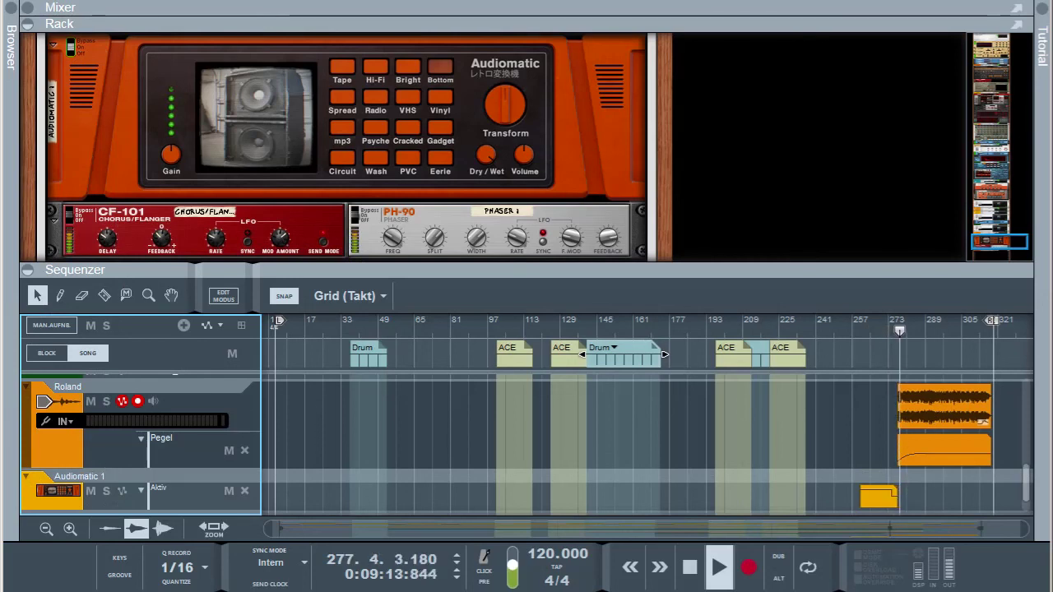
click(27, 481)
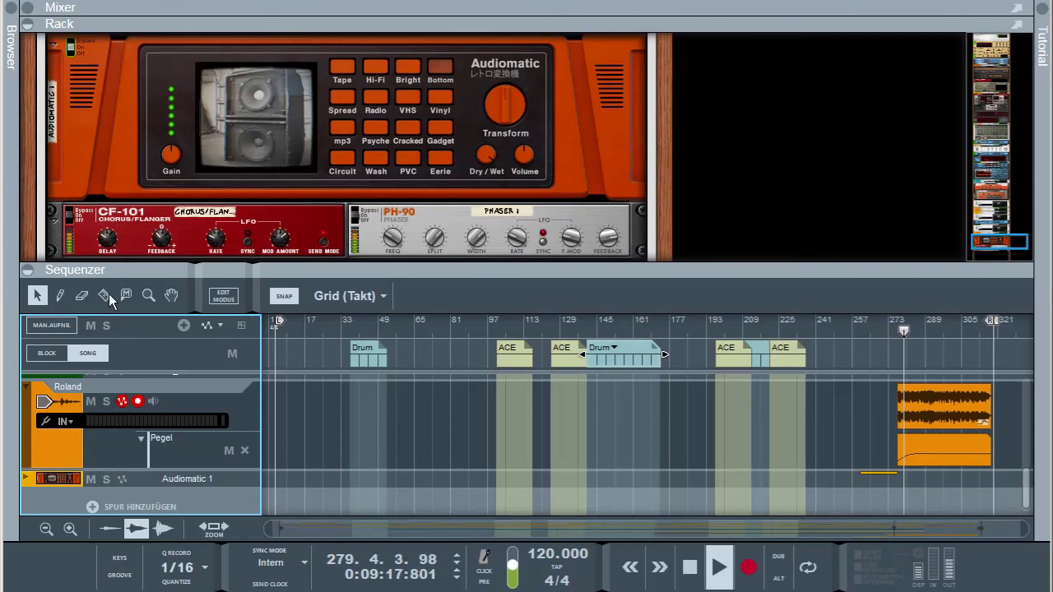
double_click(653, 272)
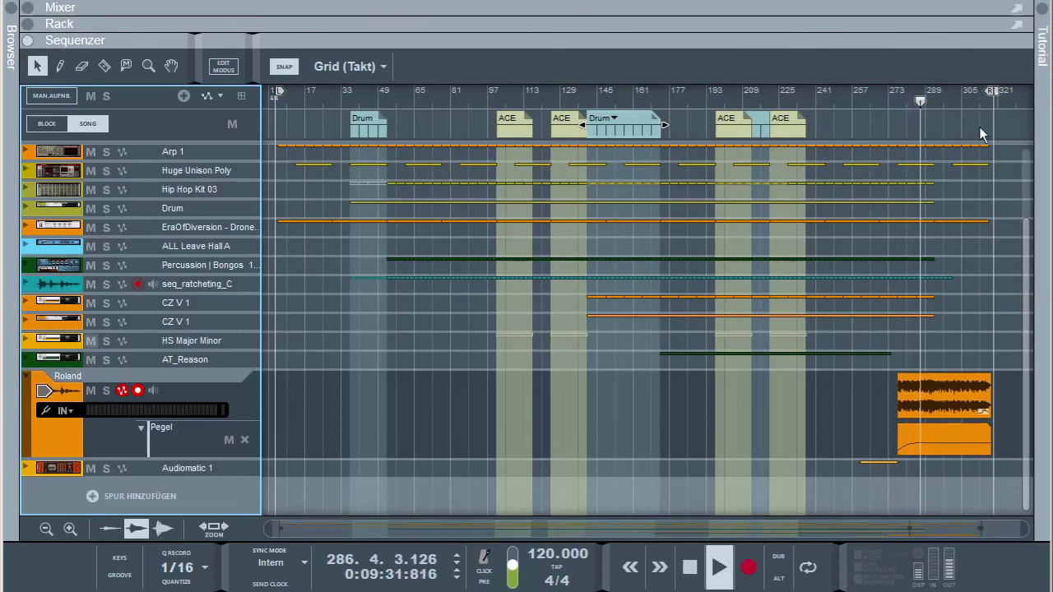
Step: Examine the Master-Pegel automation at the end of the song and where the clips of the individual tracks end
scroll(199, 173, up, 3)
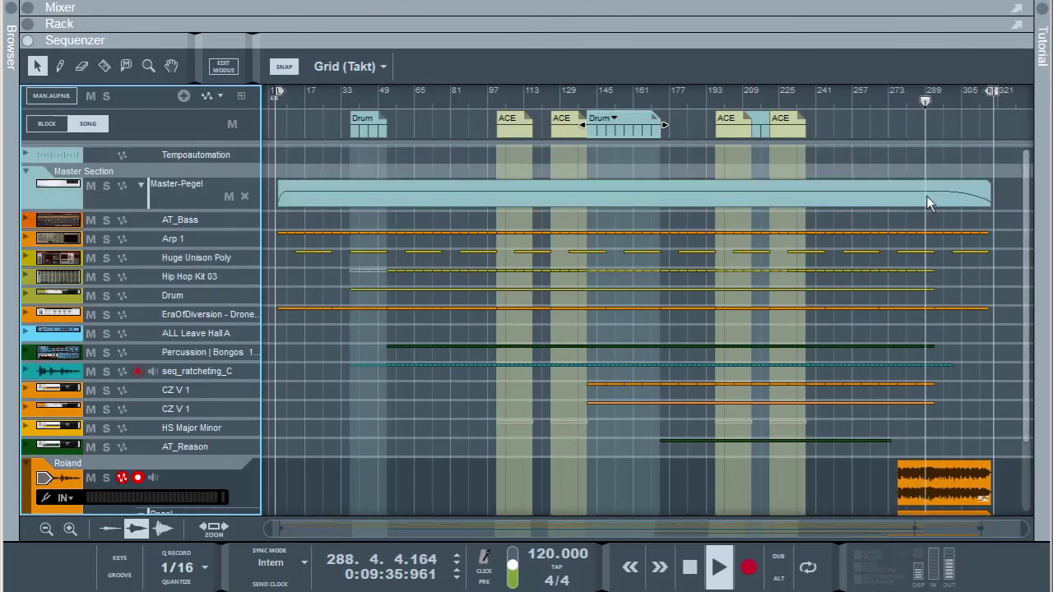
scroll(949, 296, down, 3)
scroll(948, 295, up, 3)
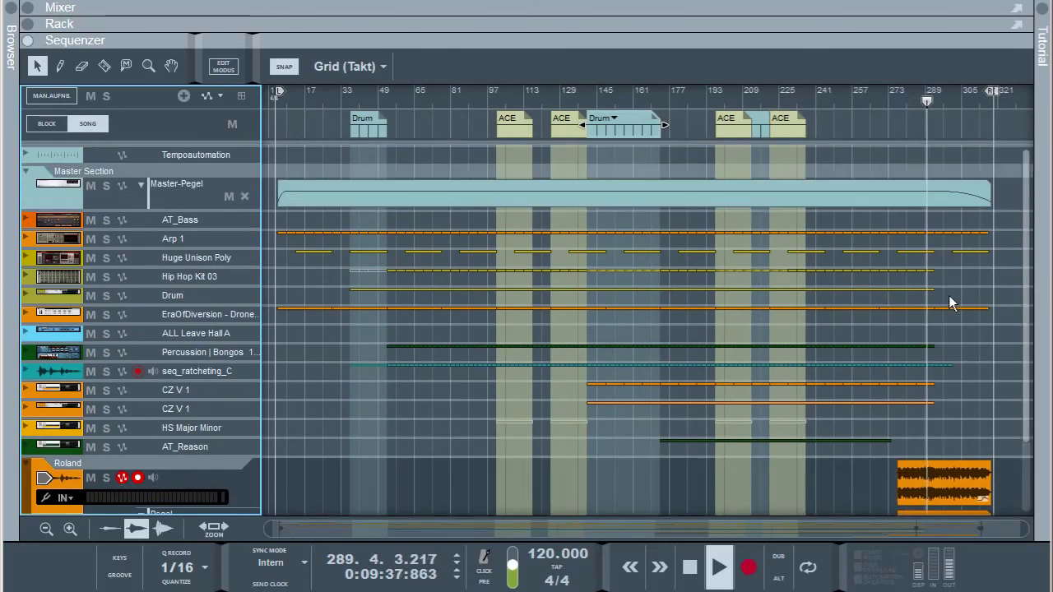
scroll(948, 296, down, 3)
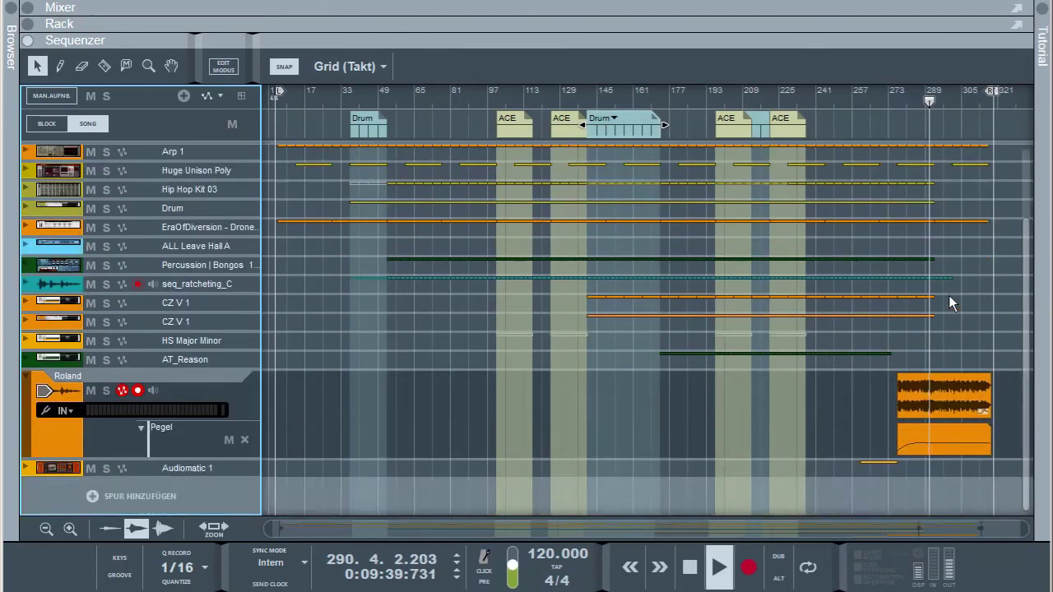
scroll(948, 295, up, 3)
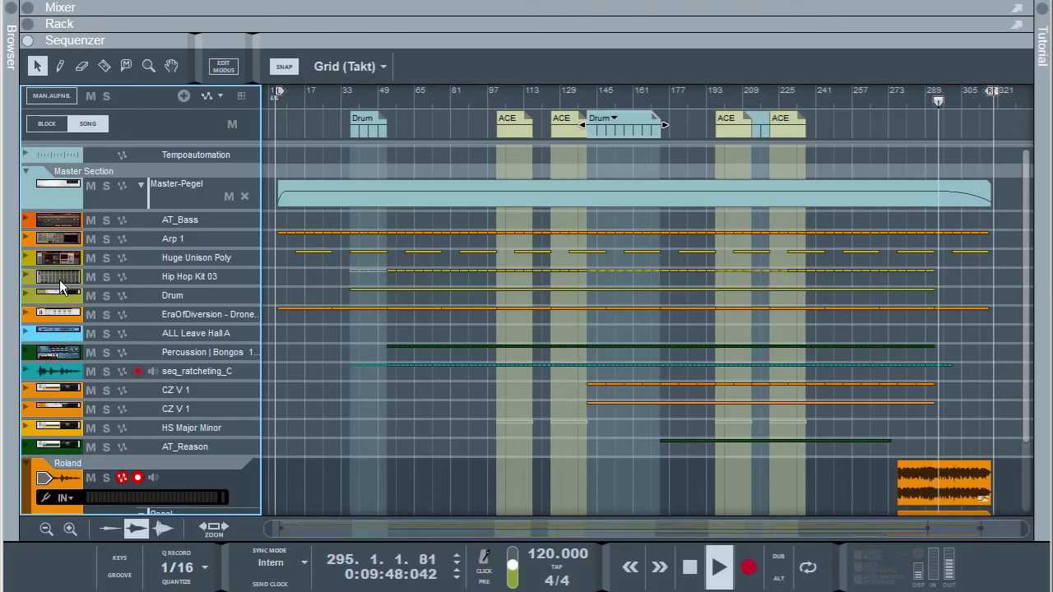
Step: Expand the AT_Reason, HS Major Minor, both CZ V 1 and seq_ratcheting_C tracks to show their clips and automation
scroll(47, 337, down, 3)
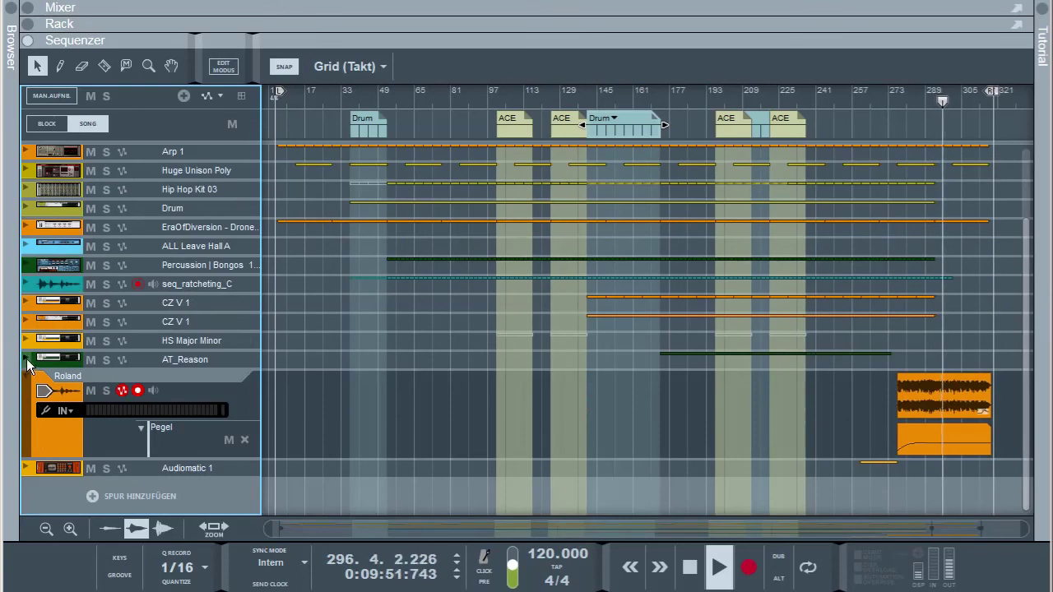
click(27, 359)
click(24, 340)
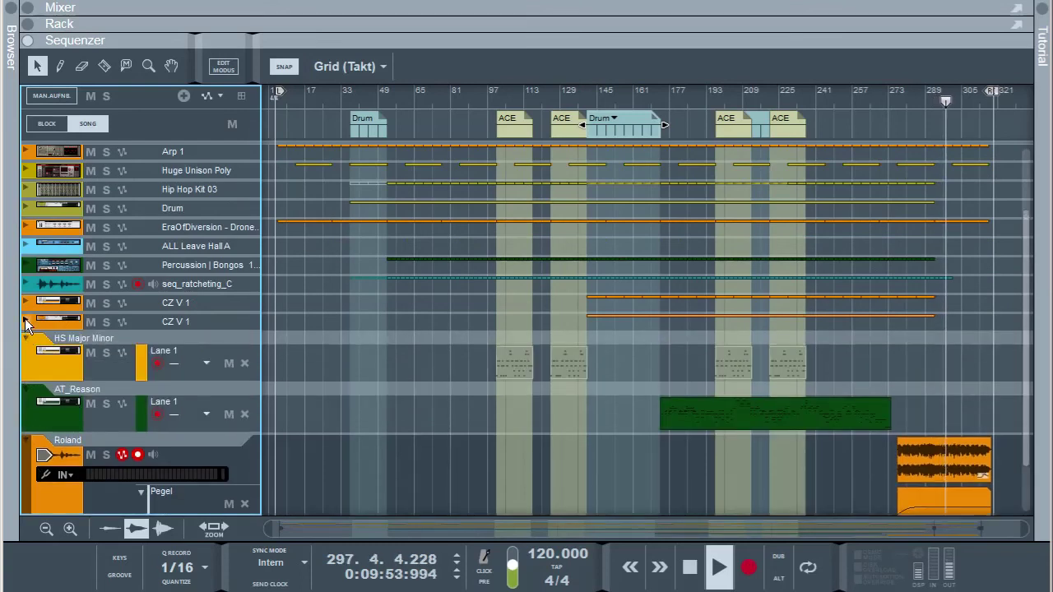
click(24, 322)
click(24, 303)
click(25, 284)
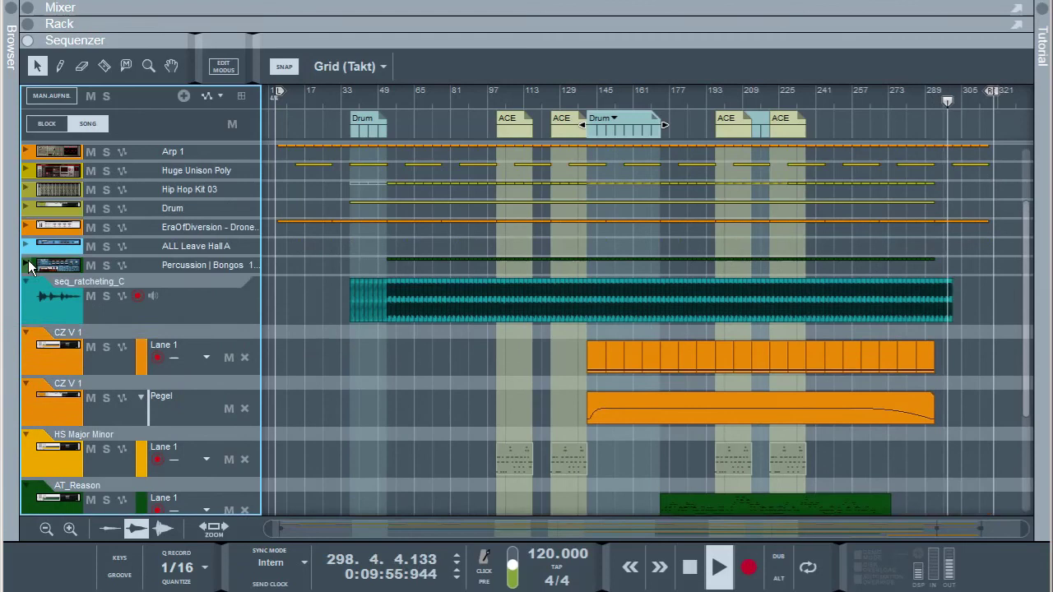
Step: Expand the Percussion | Bongos, ALL Leave Hall A, Drum, Hip Hop Kit 03, Huge Unison Poly, Arp 1 and AT_Bass tracks
click(27, 265)
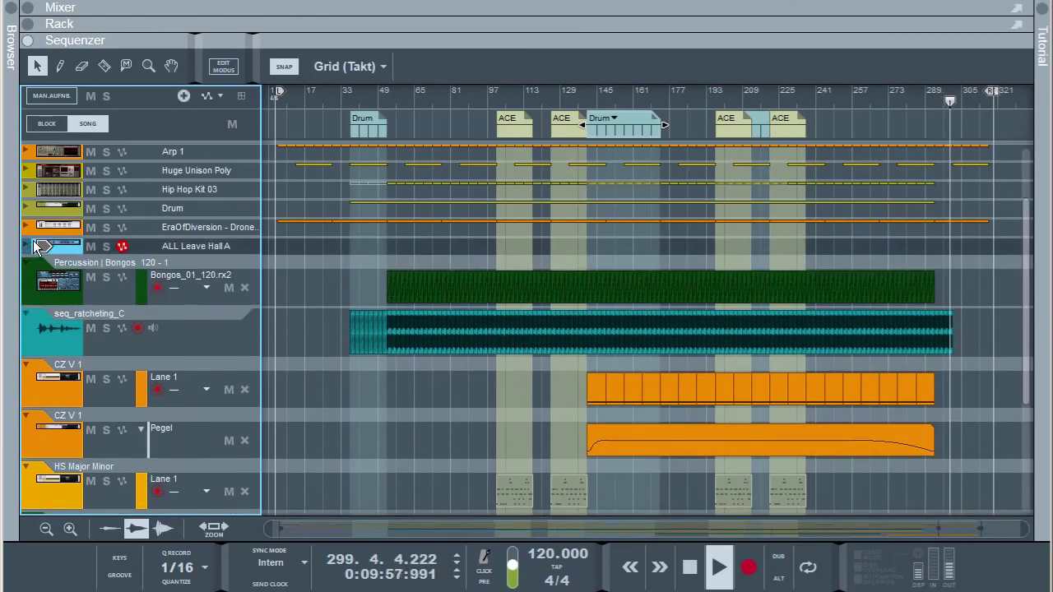
click(26, 246)
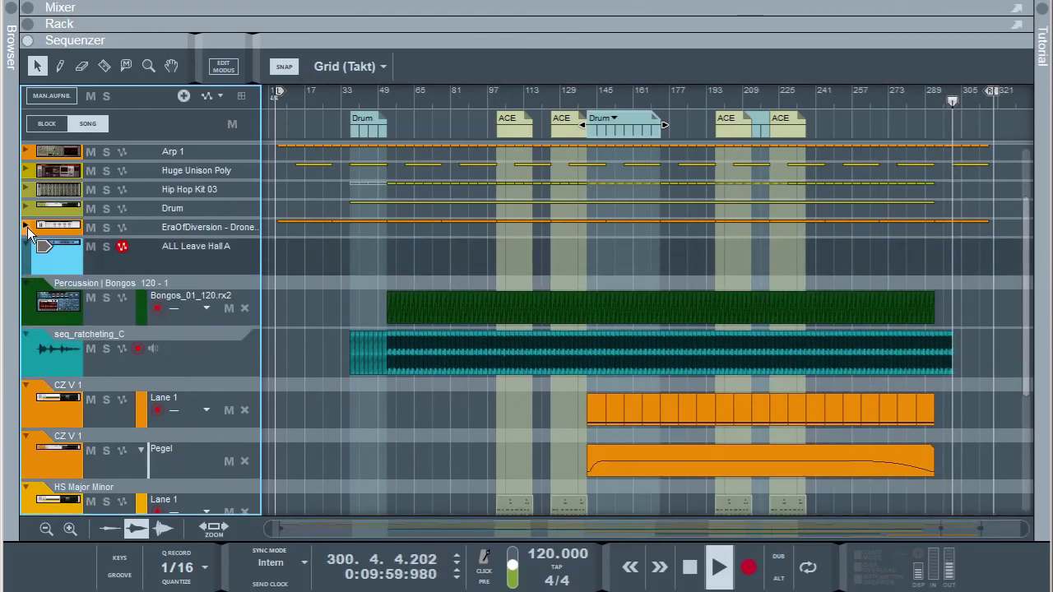
click(27, 208)
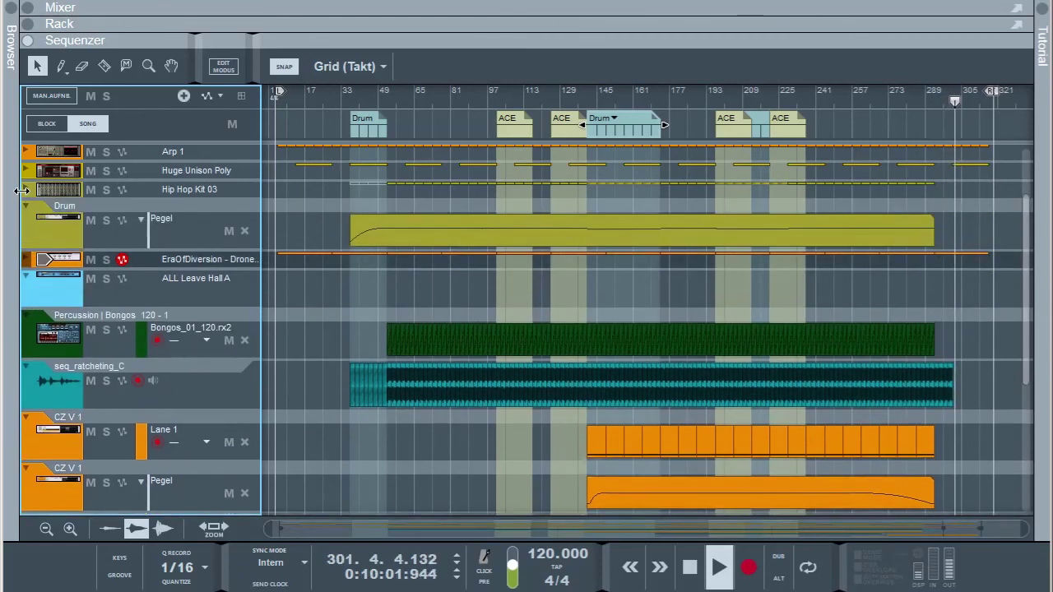
click(26, 189)
click(27, 169)
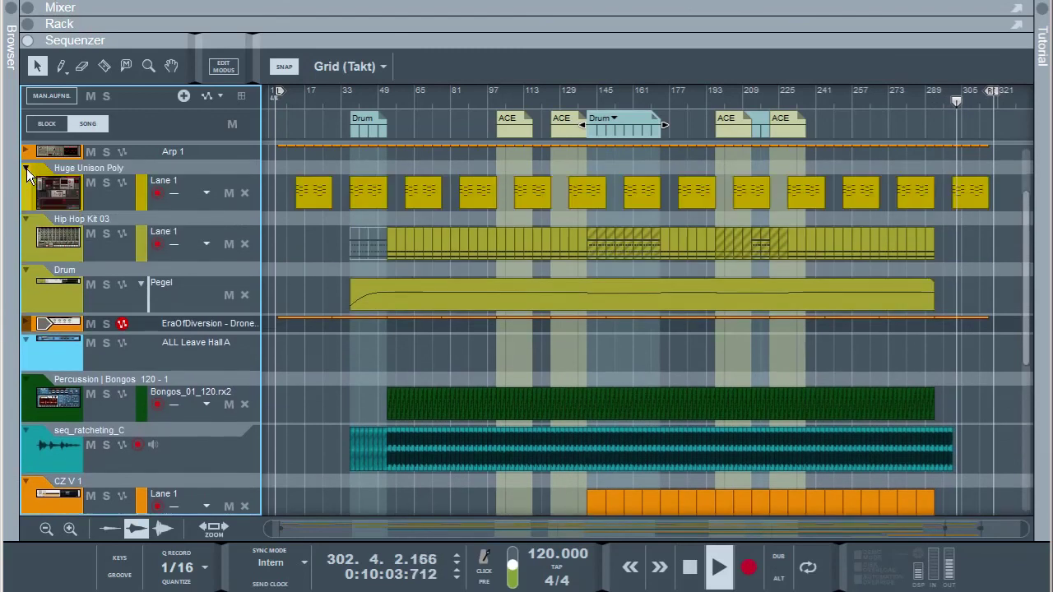
click(27, 153)
scroll(37, 164, up, 3)
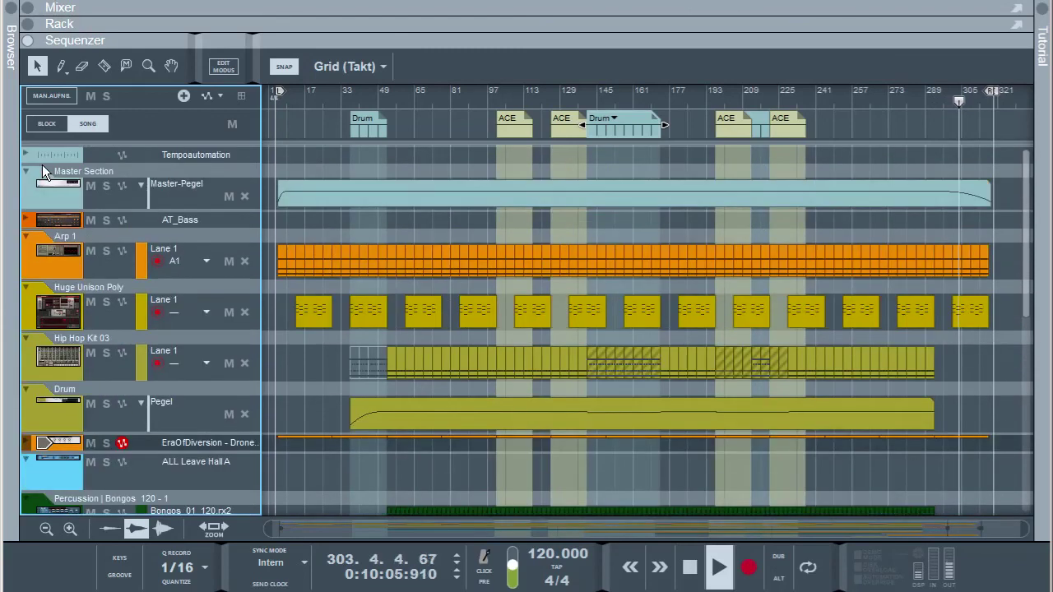
click(27, 220)
Step: Look over the expanded clips and automation of all tracks from the Master Section down to Roland
scroll(416, 223, down, 3)
scroll(416, 231, up, 3)
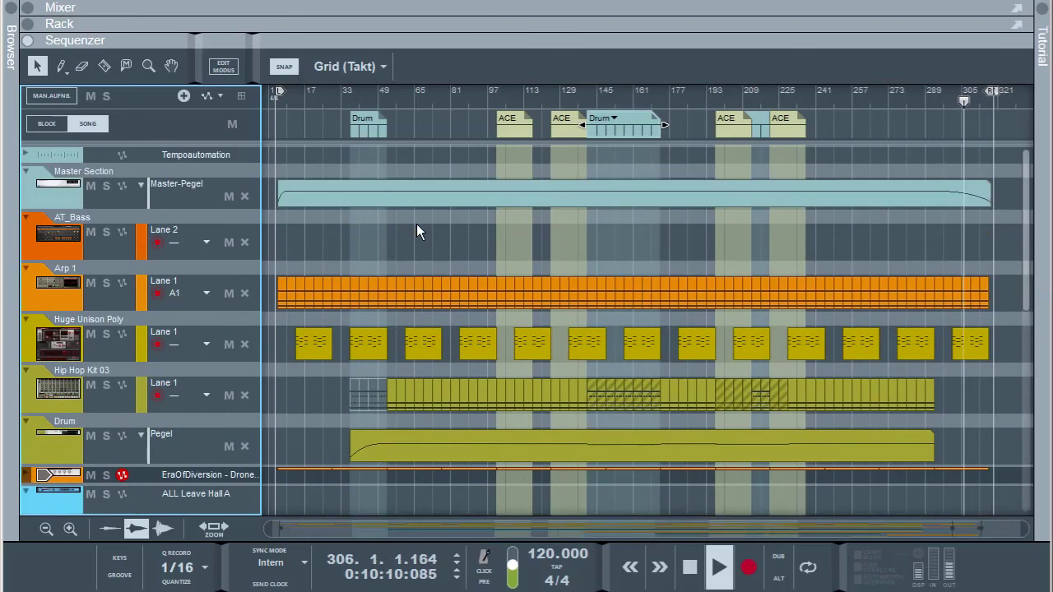
scroll(417, 226, down, 5)
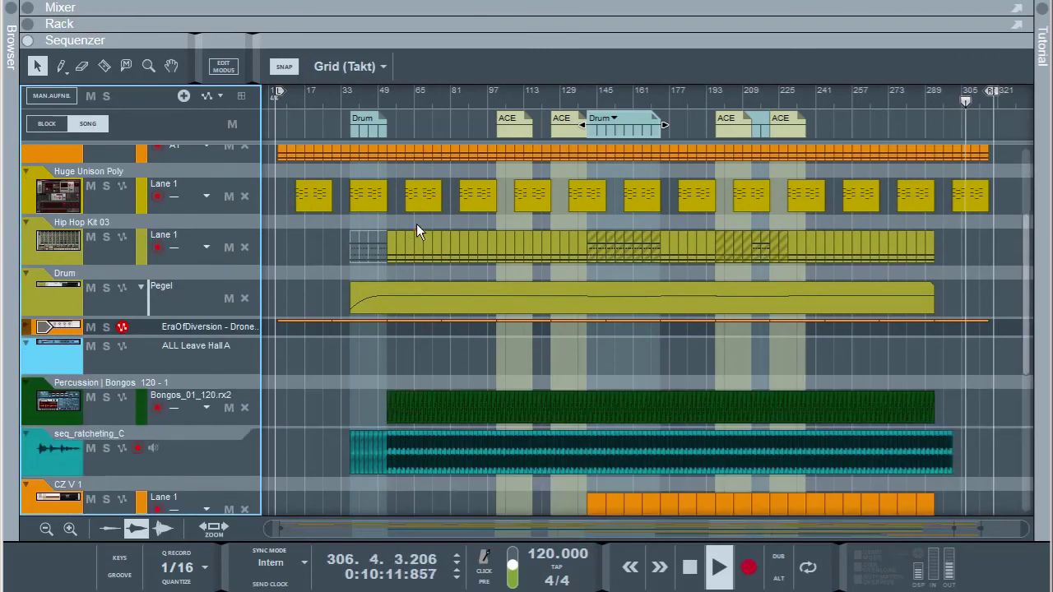
scroll(416, 231, down, 1)
scroll(416, 231, down, 3)
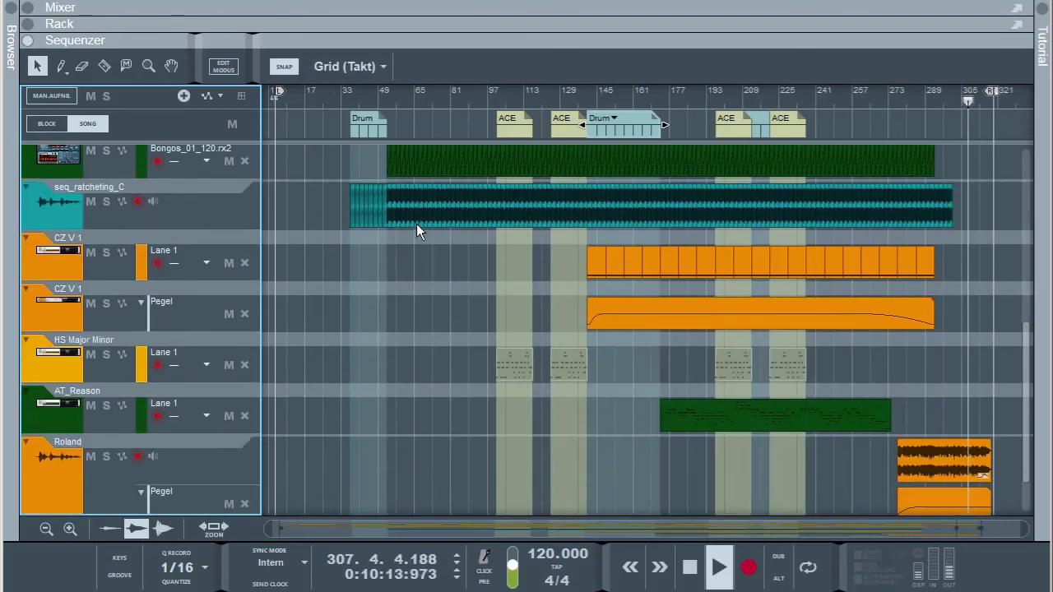
scroll(416, 224, up, 2)
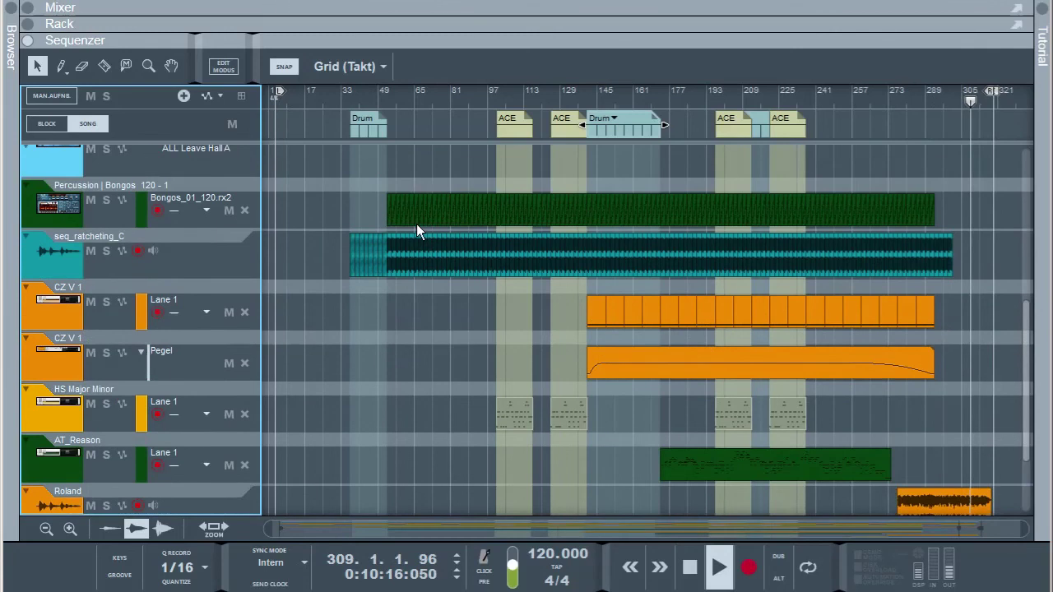
scroll(416, 224, up, 1)
Step: Collapse the expanded tracks again from the end of the track list, starting with Roland and AT_Reason
scroll(416, 223, down, 3)
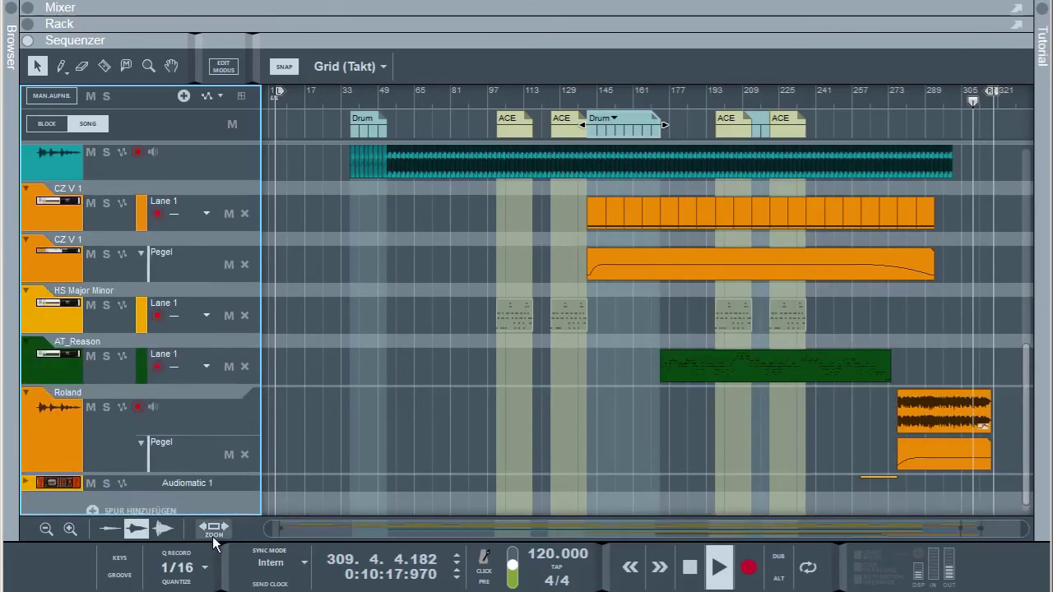
click(26, 394)
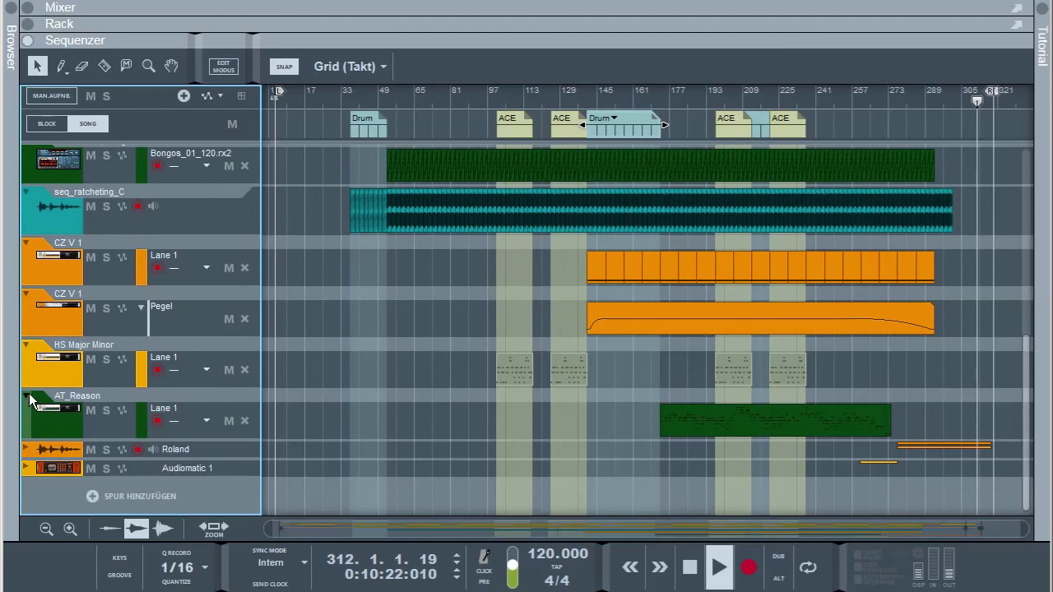
click(29, 393)
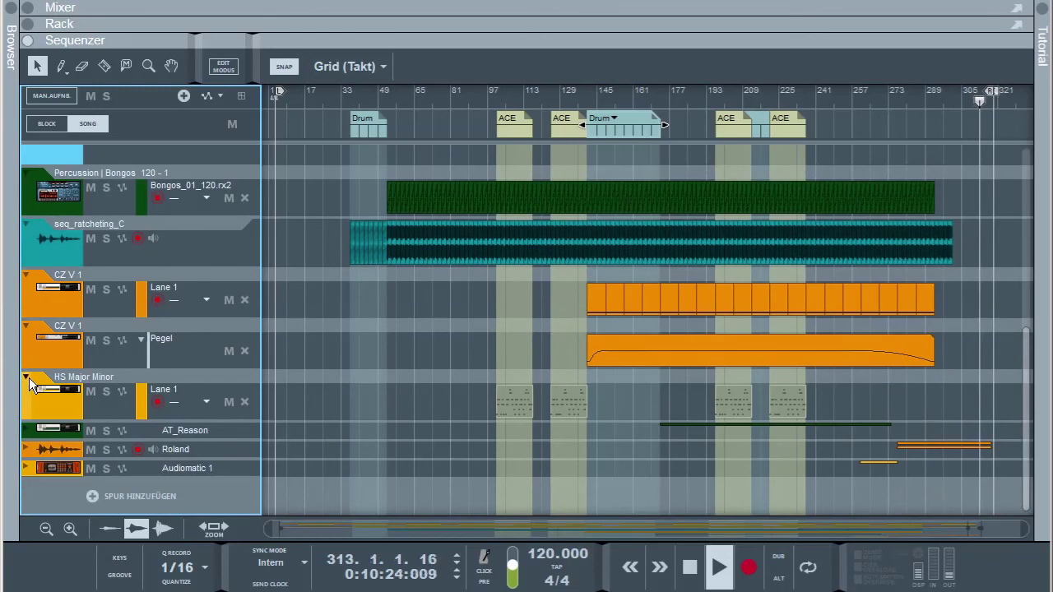